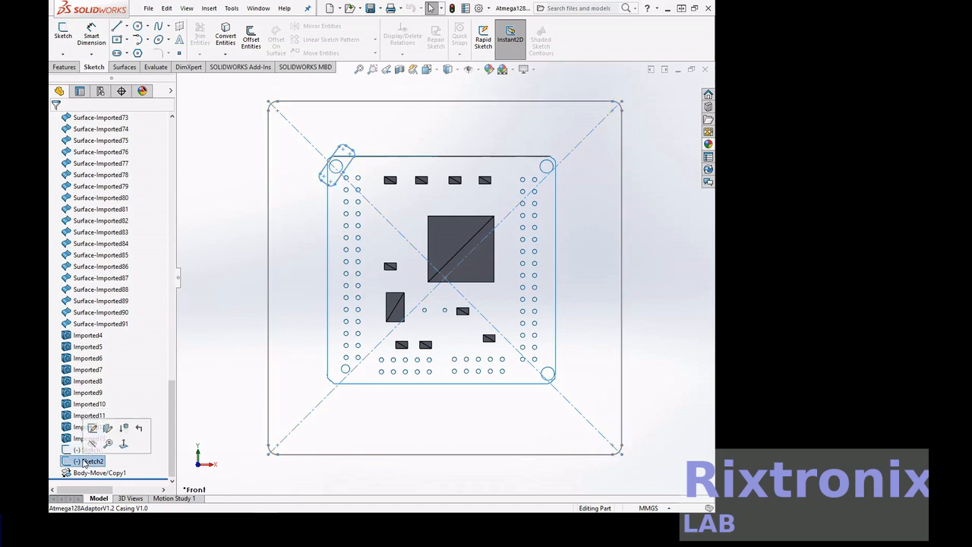
Copy Sketch2, the rounded profile around the board's upper-left mounting hole, and paste it onto the Front Plane near the lower-right hole
click(168, 10)
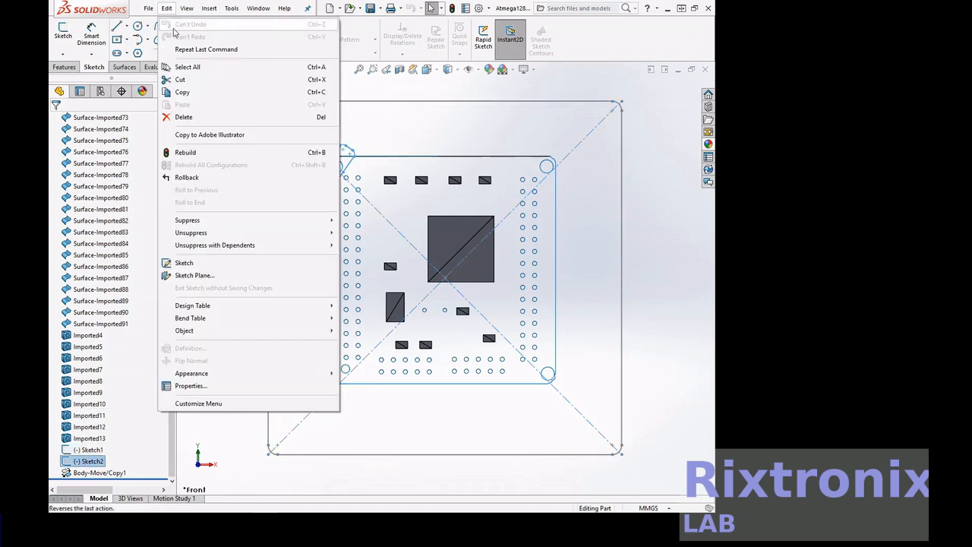
click(182, 91)
drag(181, 320, 194, 120)
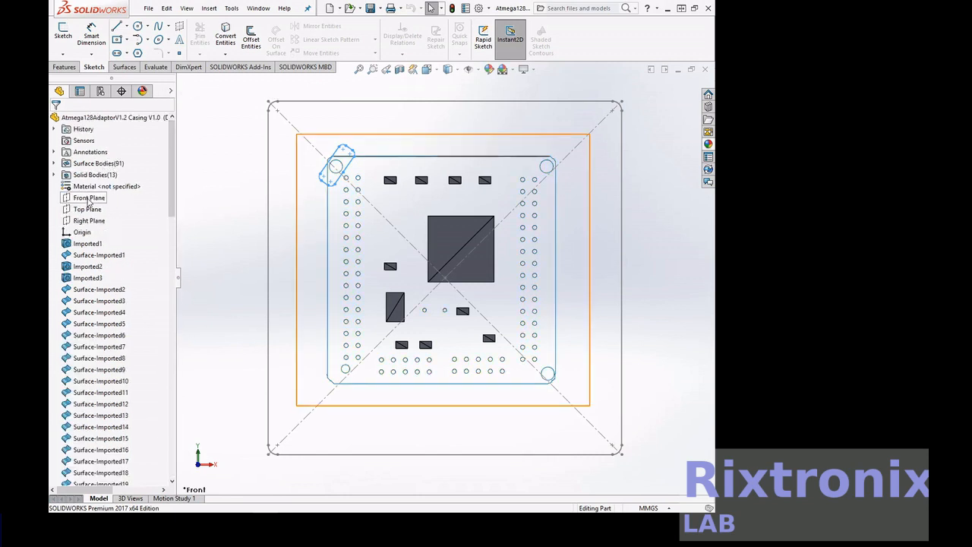
click(88, 198)
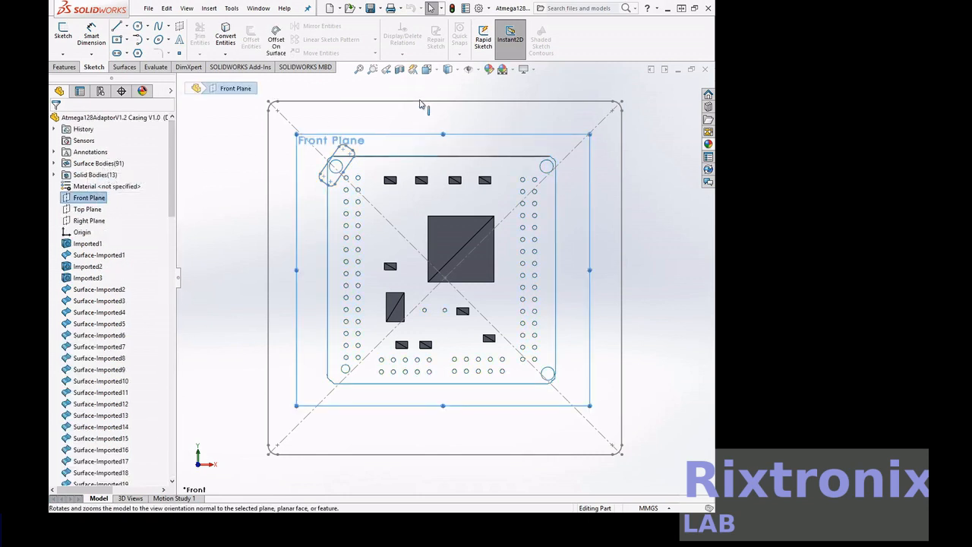
click(372, 70)
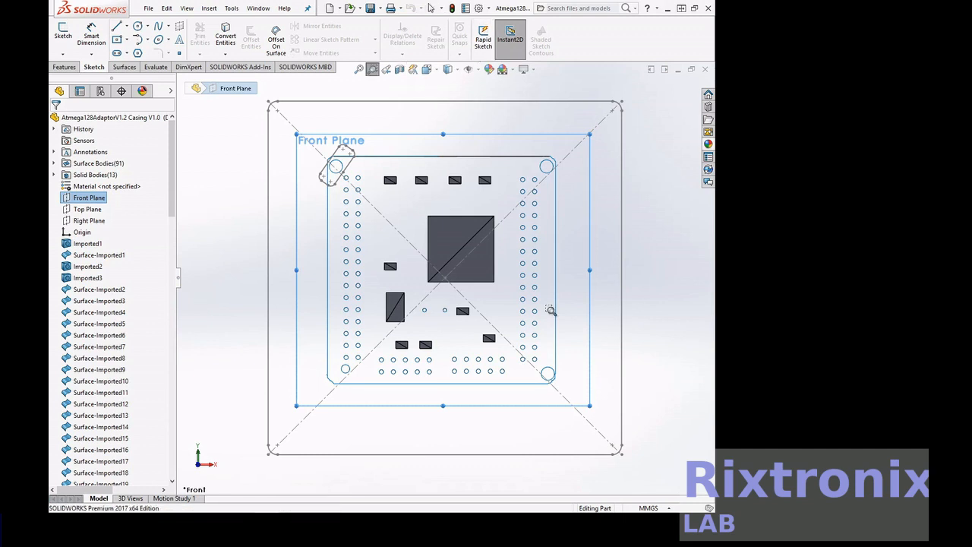
drag(576, 345, 521, 402)
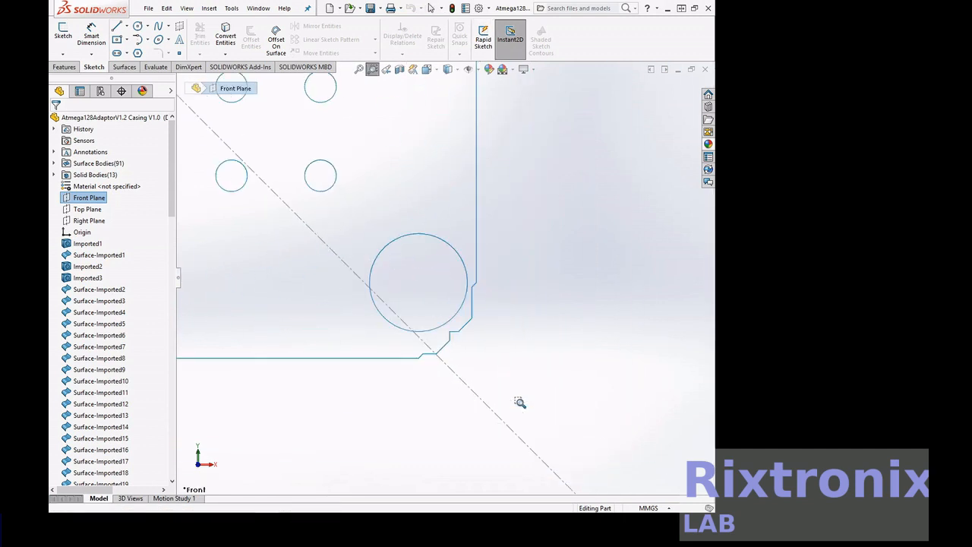
key(Escape)
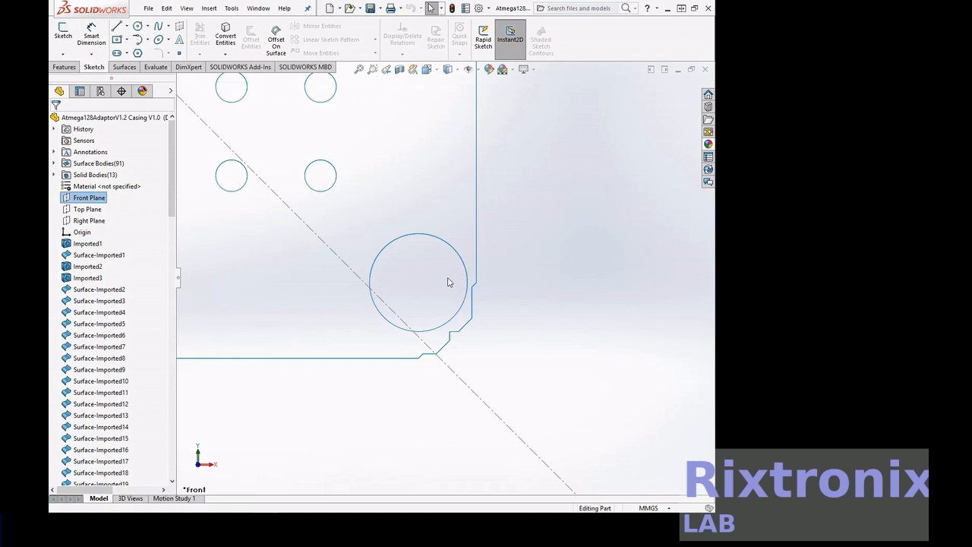
key(Escape)
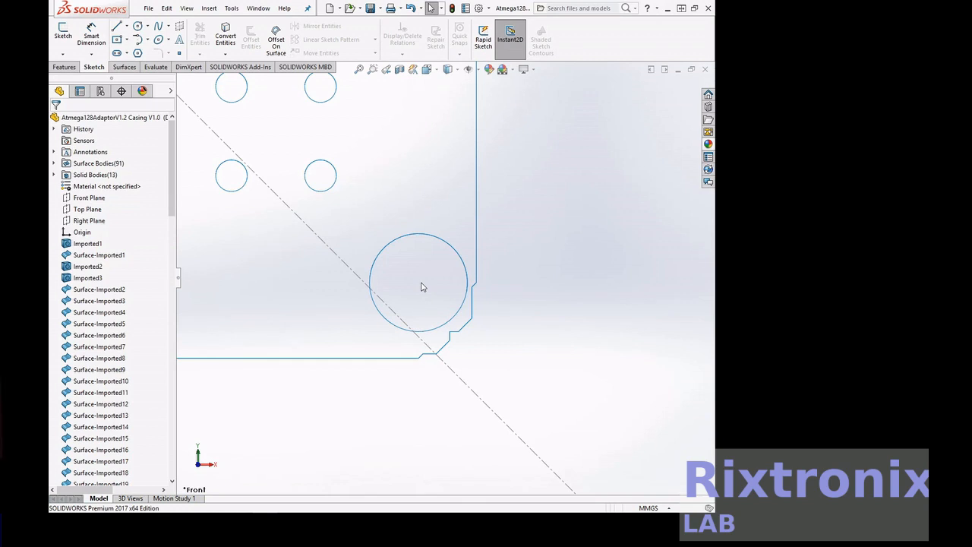
click(359, 69)
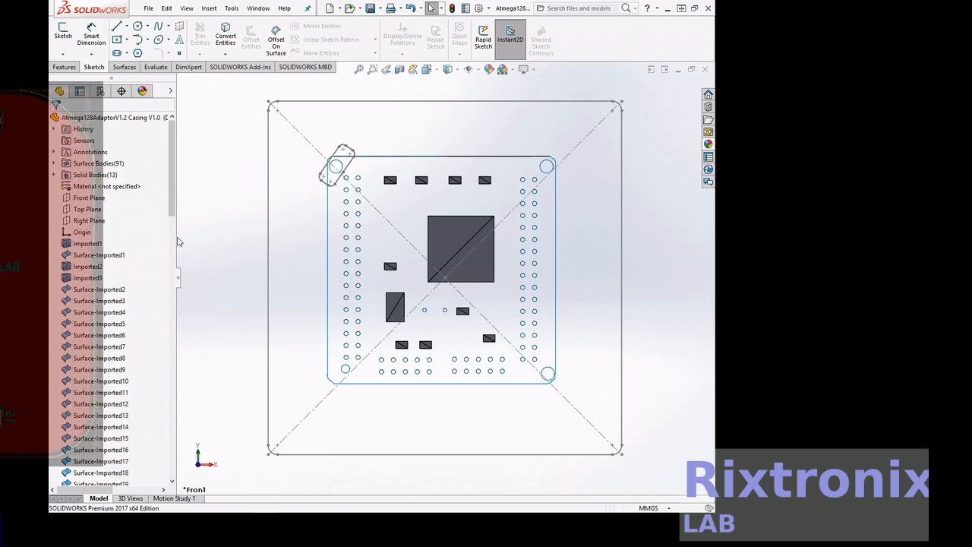
Edit the pasted sketch and move its whole rounded profile to the board's lower-right corner
scroll(131, 471, down, 20)
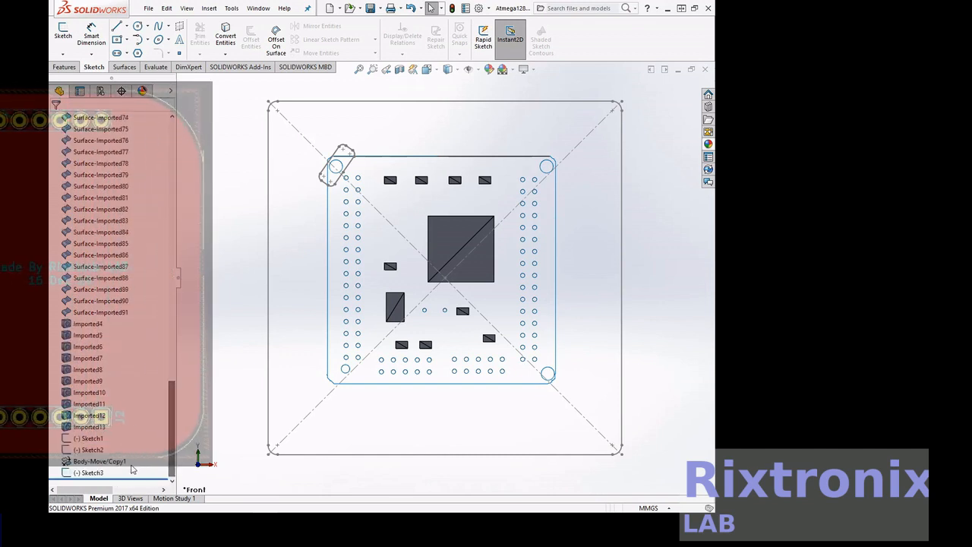
click(91, 472)
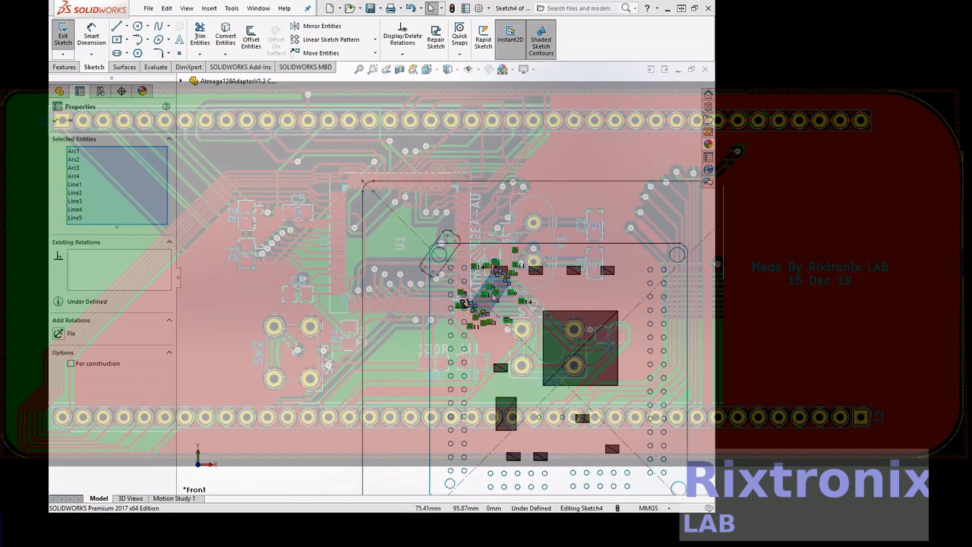
mouse_move(493, 294)
mouse_down()
mouse_move(577, 360)
mouse_move(682, 492)
mouse_up()
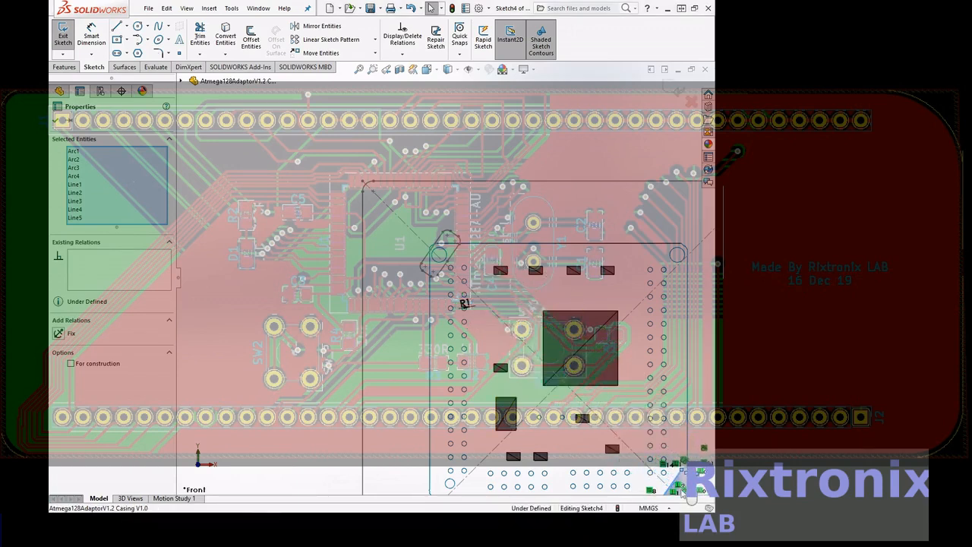
Fine-position the copied profile around the lower-right mounting hole and exit the sketch
click(372, 69)
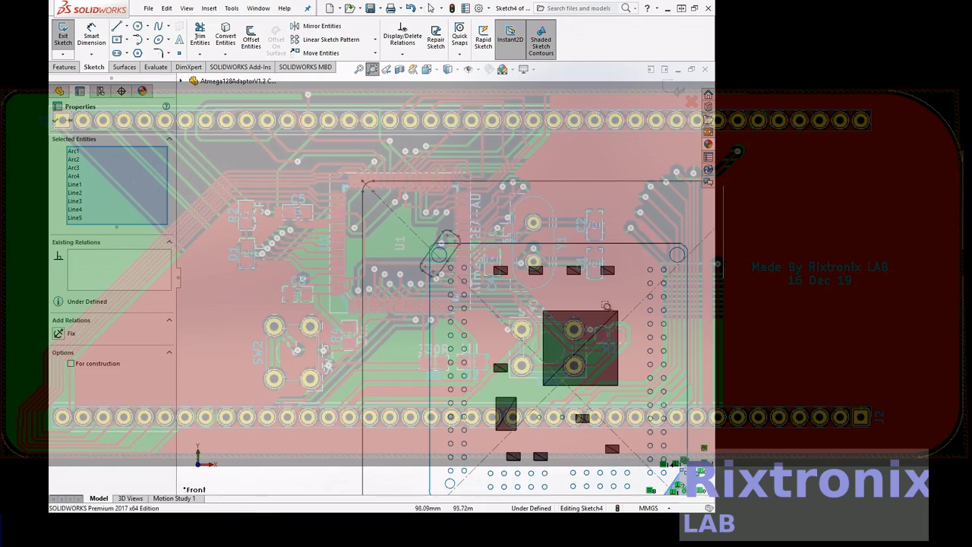
drag(620, 409, 709, 502)
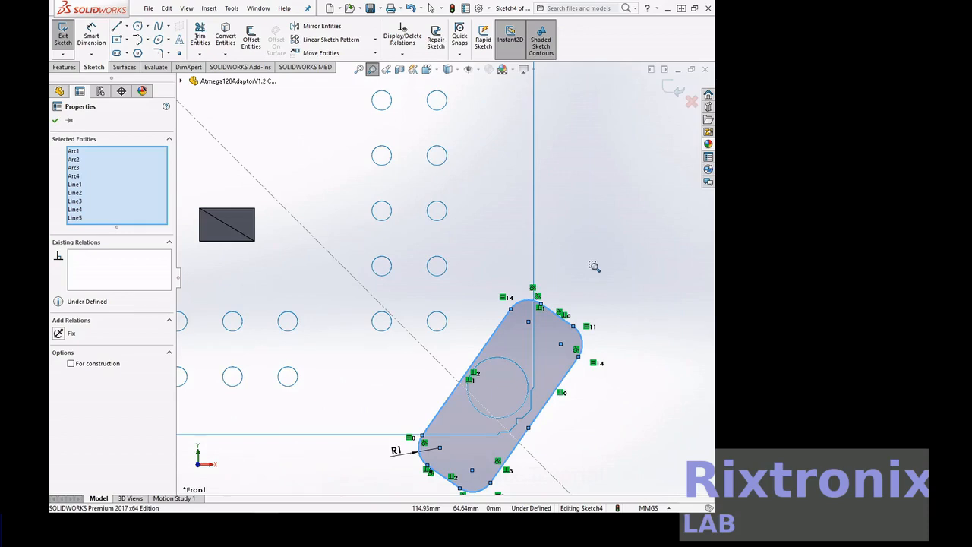
key(Escape)
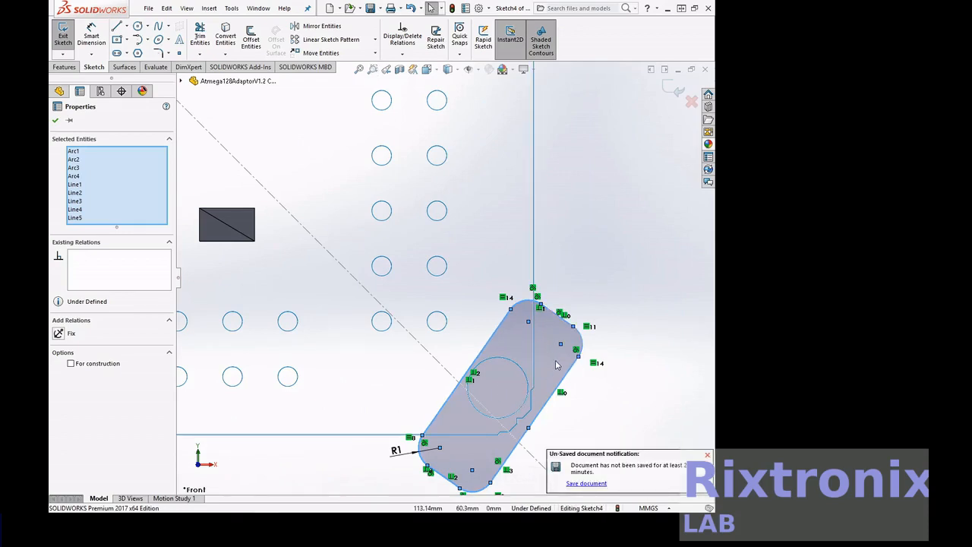
mouse_move(556, 366)
mouse_down()
mouse_move(542, 359)
mouse_move(549, 354)
mouse_up()
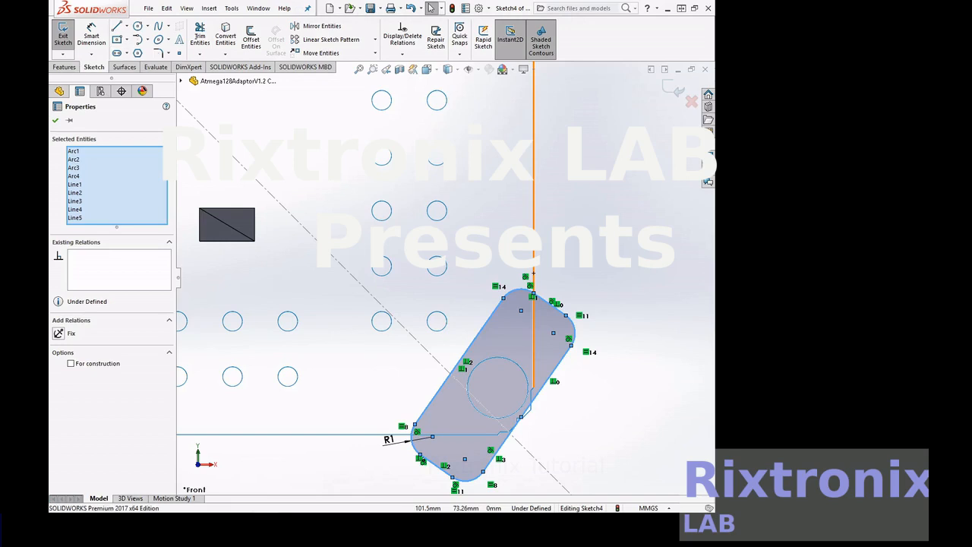
click(56, 121)
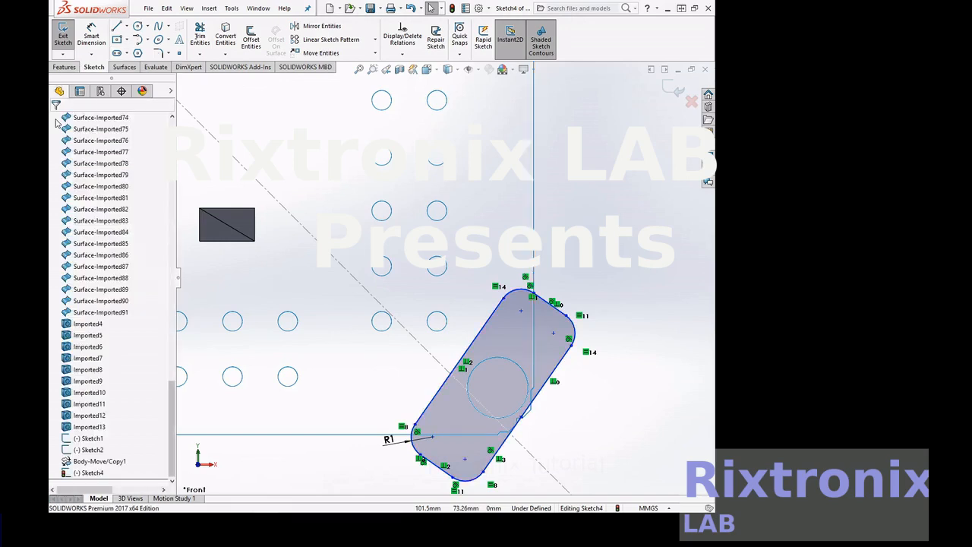
click(63, 34)
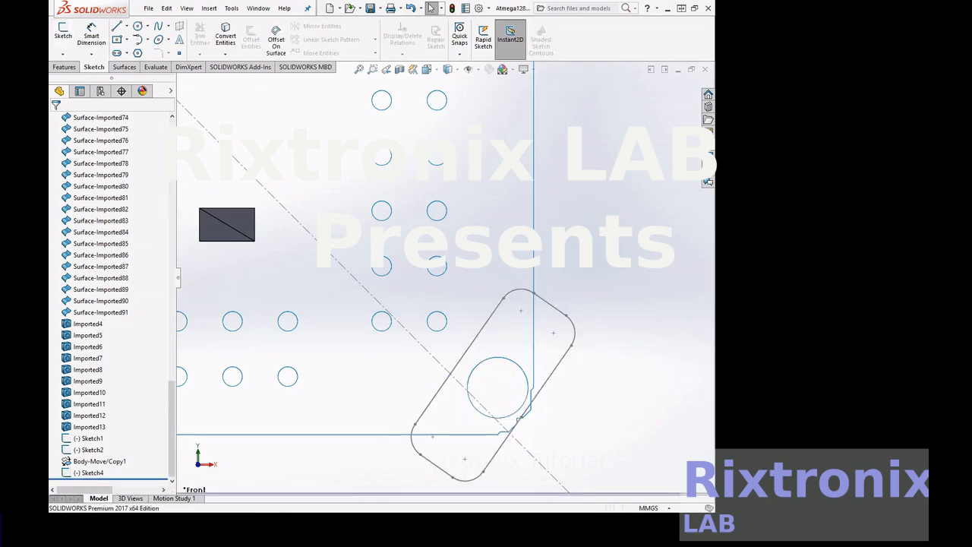
On the Front Plane, sketch a diagonal line about 6.96 mm long at 315° across the board's upper-right corner
click(359, 69)
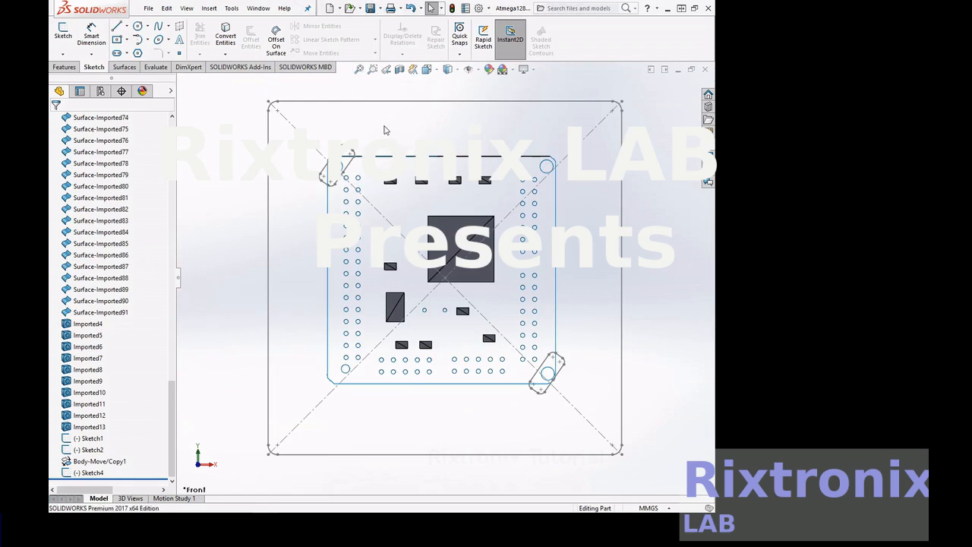
click(372, 69)
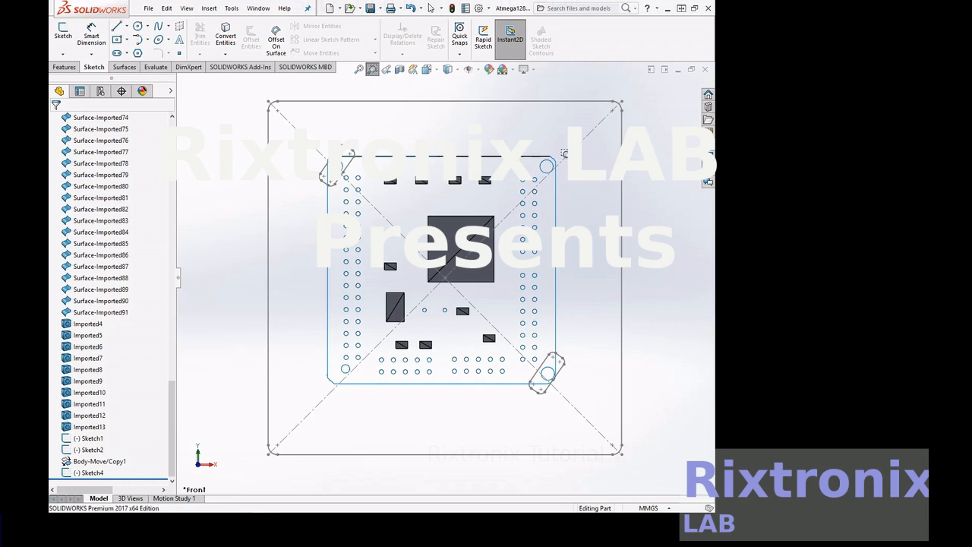
drag(512, 135, 583, 193)
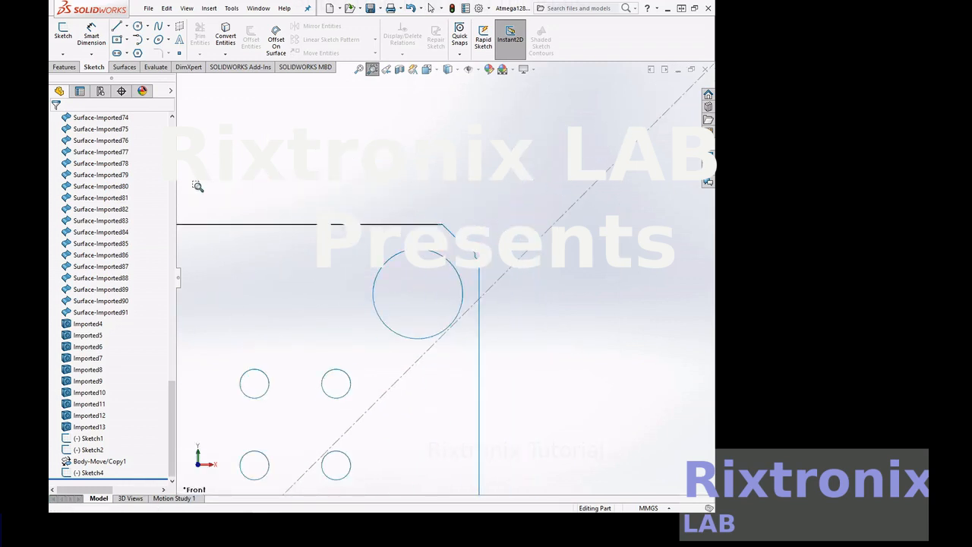
drag(172, 434, 173, 175)
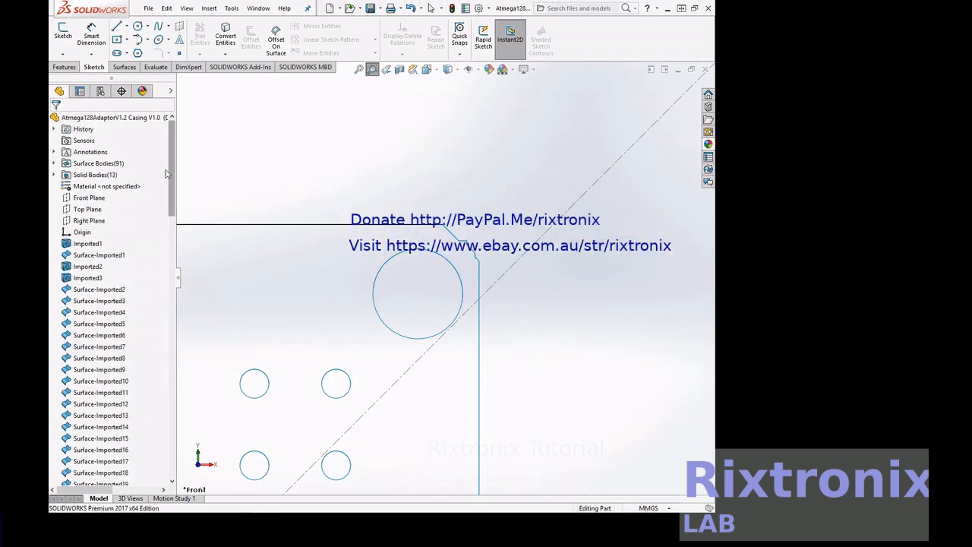
click(87, 199)
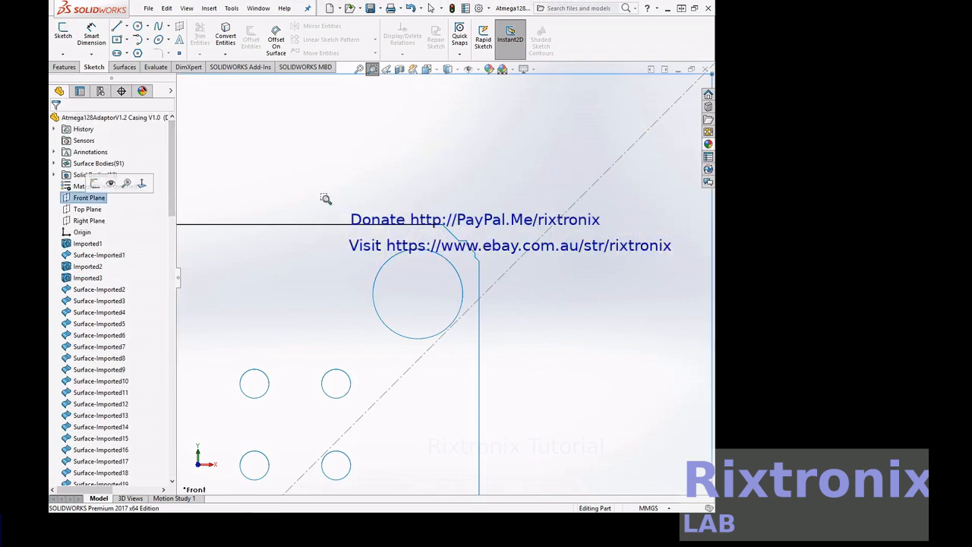
click(116, 27)
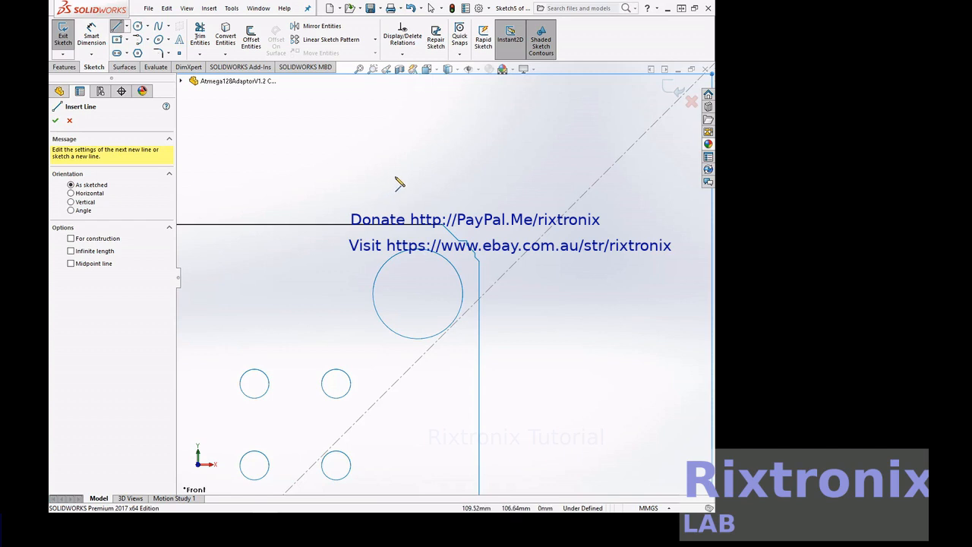
click(395, 177)
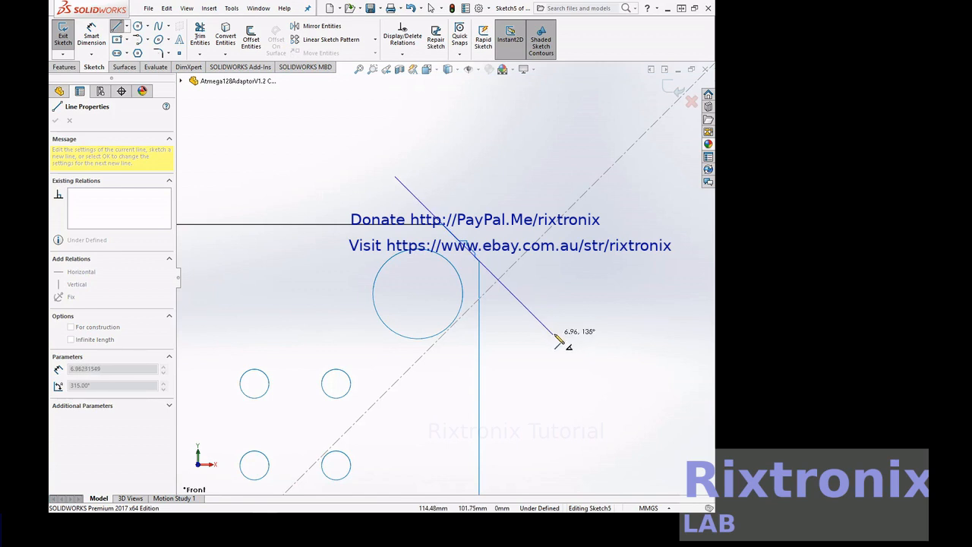
click(554, 335)
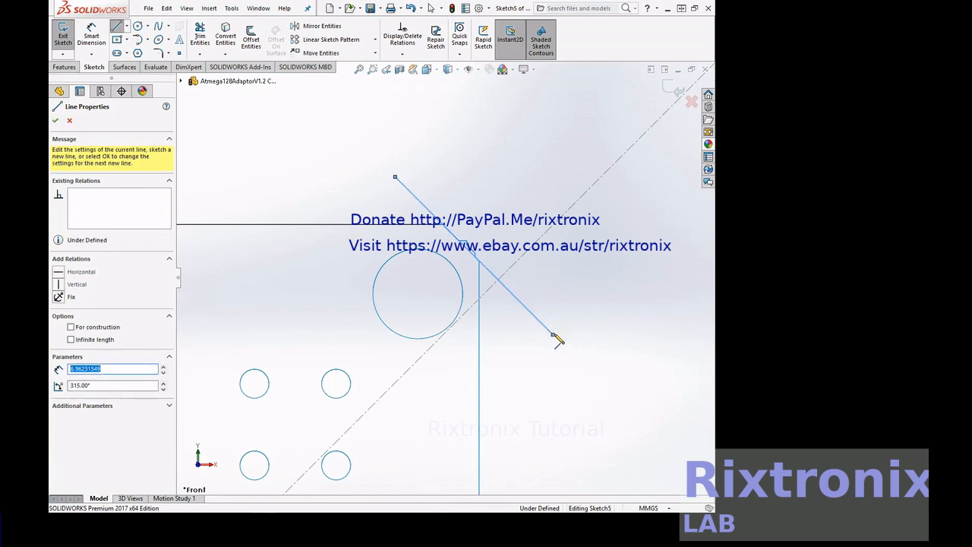
key(Escape)
key(Escape)
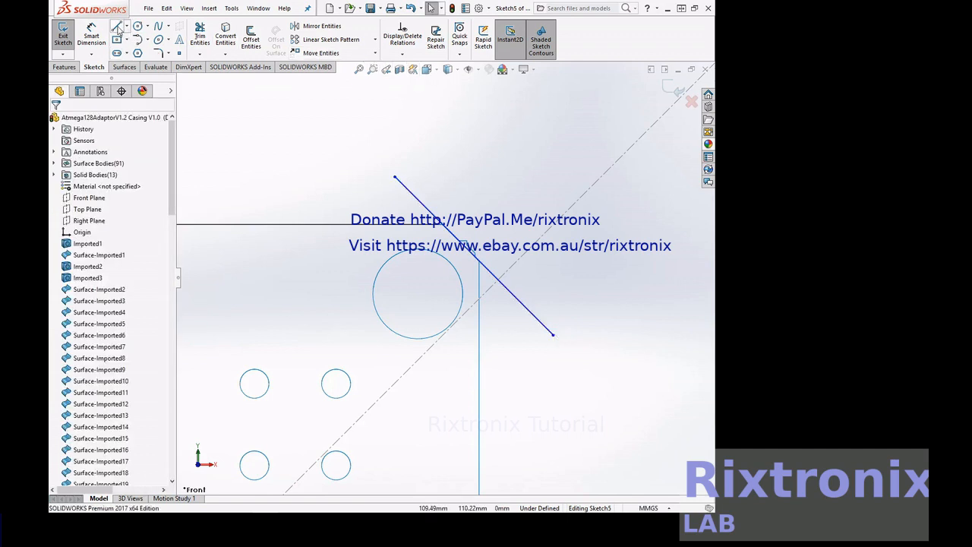
Sketch a parallel line about 8.05 mm long at 315° on the inner side of the upper-right hole, then shift it slightly inward
key(l)
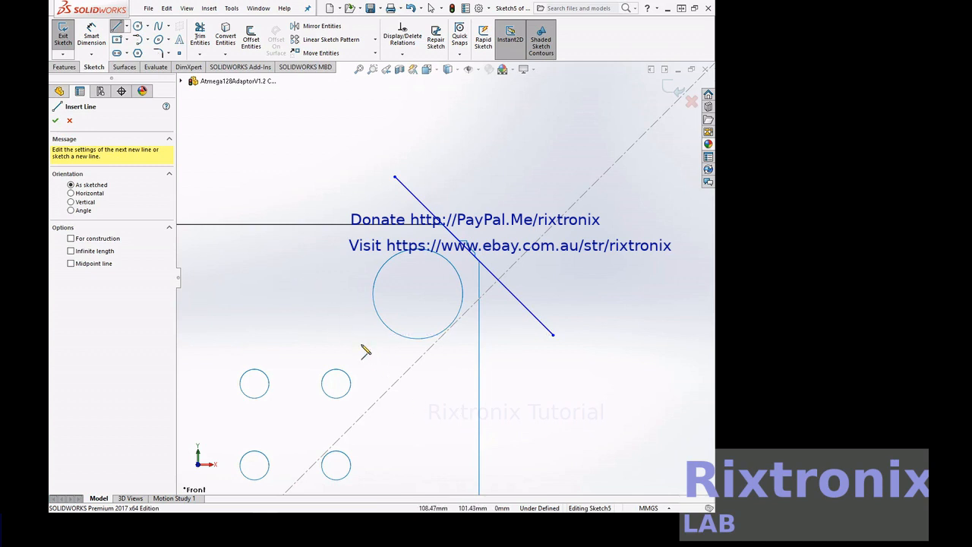
click(312, 260)
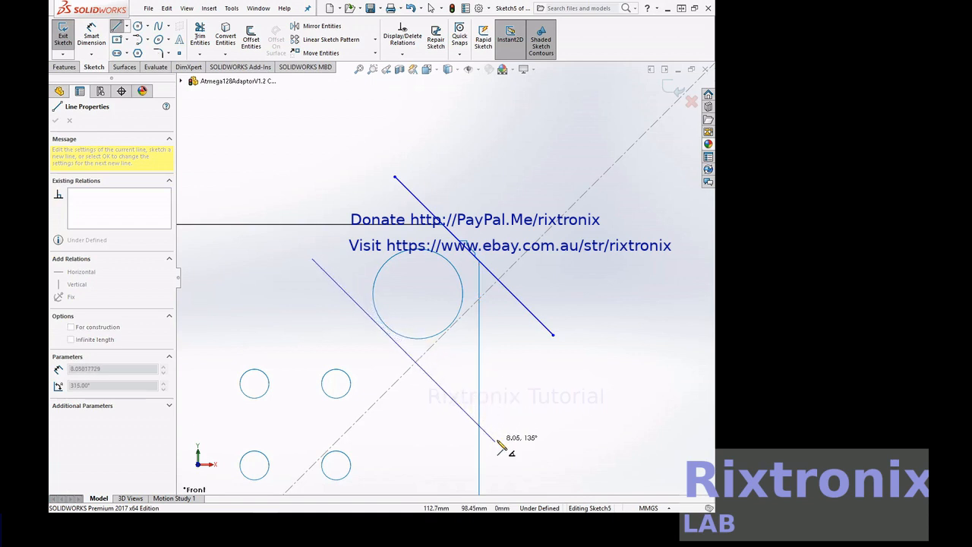
click(497, 442)
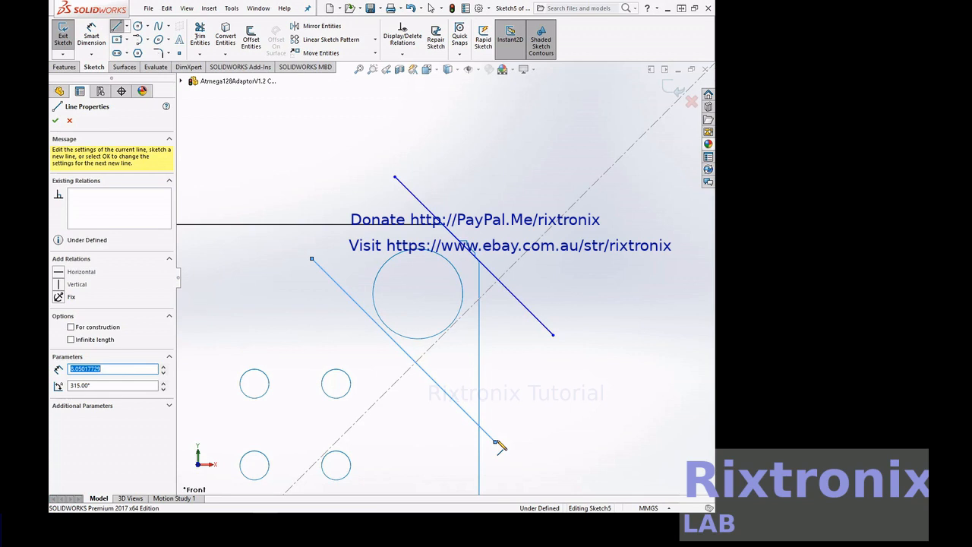
key(Escape)
key(Escape)
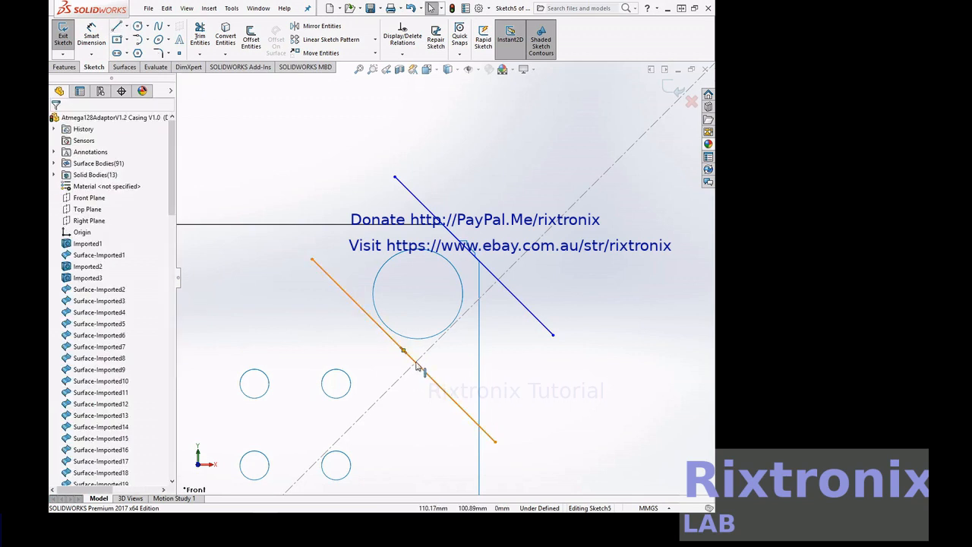
drag(412, 370, 400, 384)
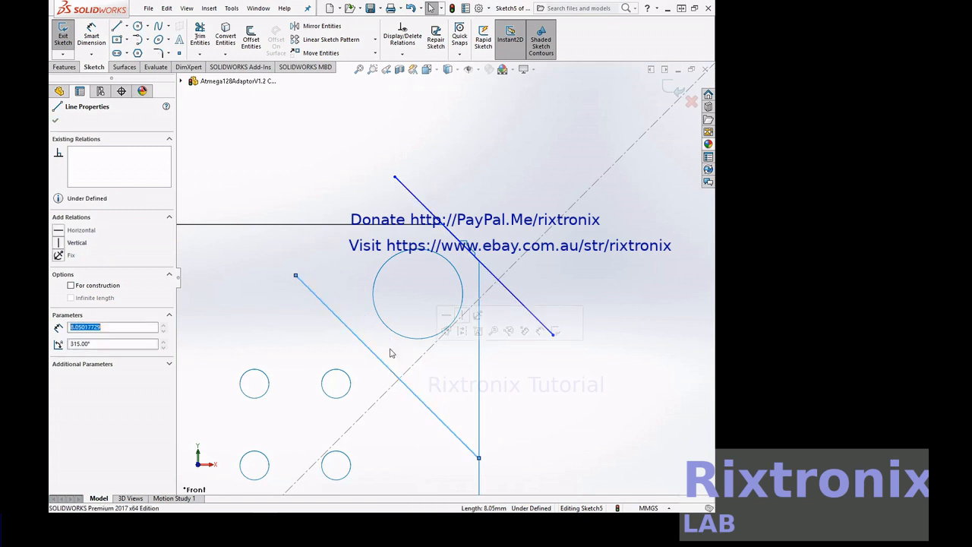
Try to measure the spacing from the inner diagonal line near the upper-right mounting hole
click(155, 67)
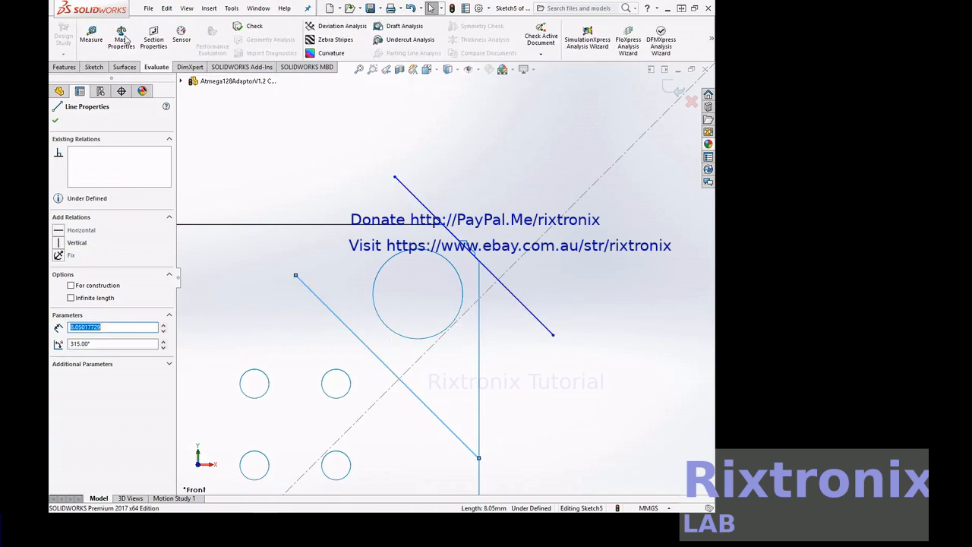
click(91, 35)
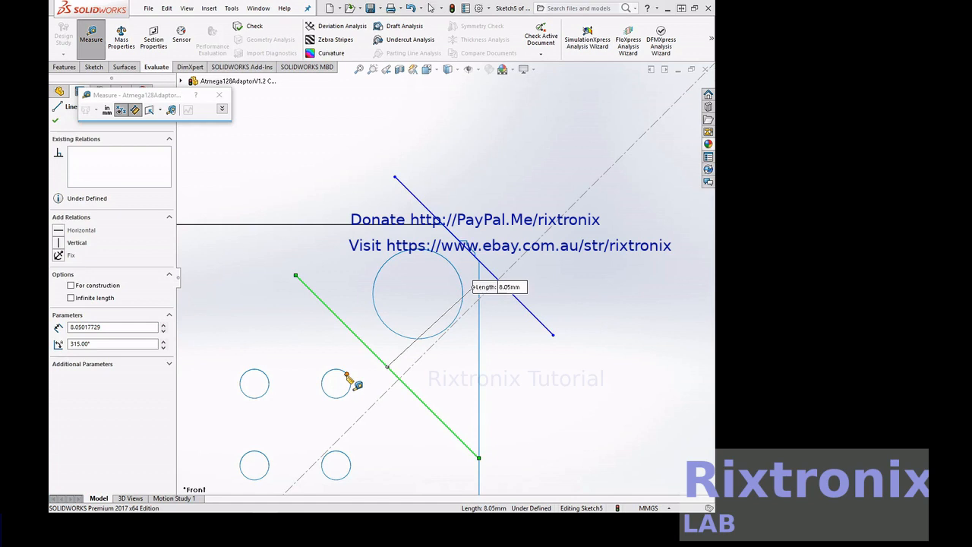
click(373, 354)
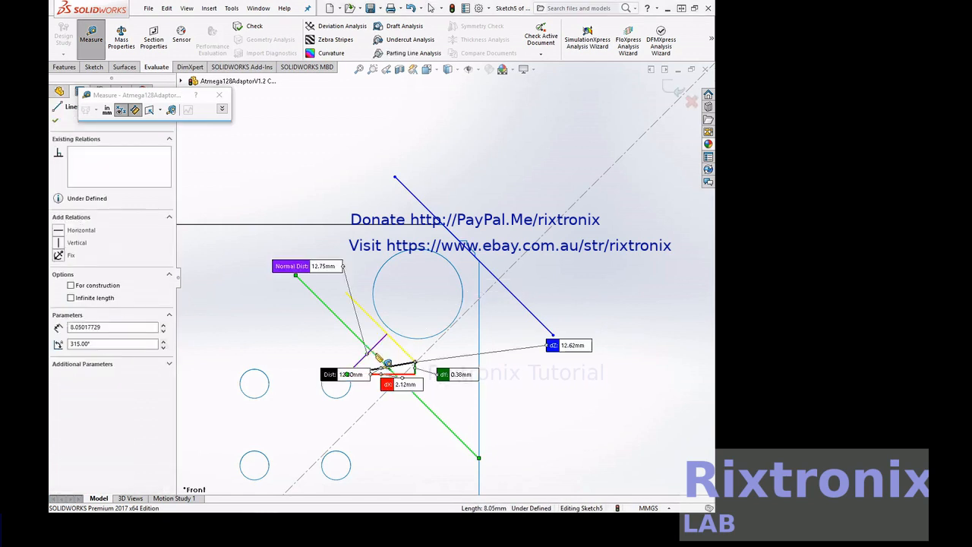
click(375, 354)
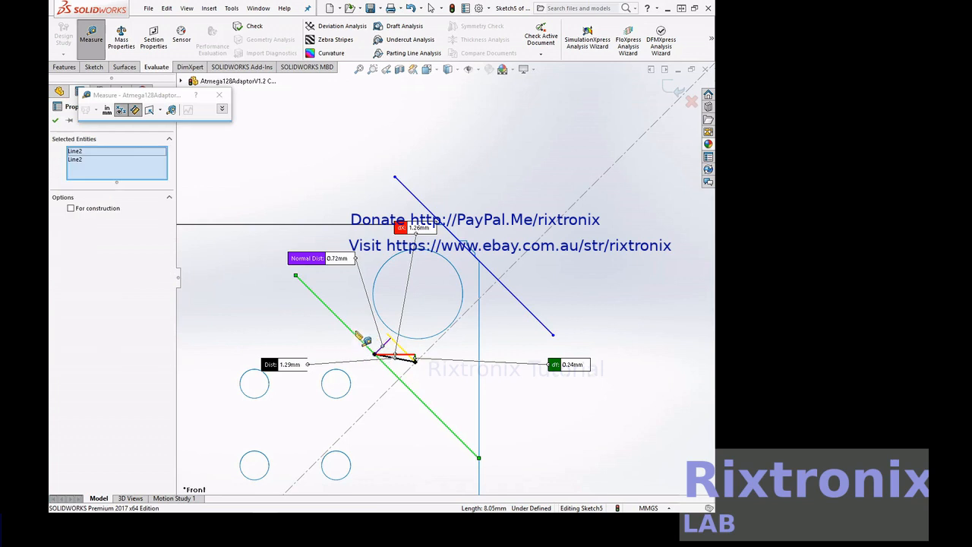
key(Escape)
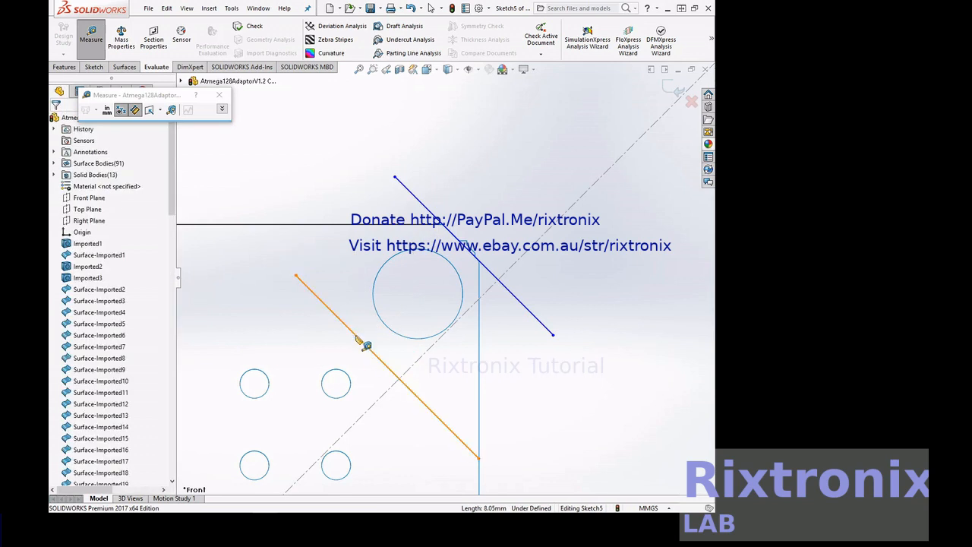
click(362, 341)
click(352, 377)
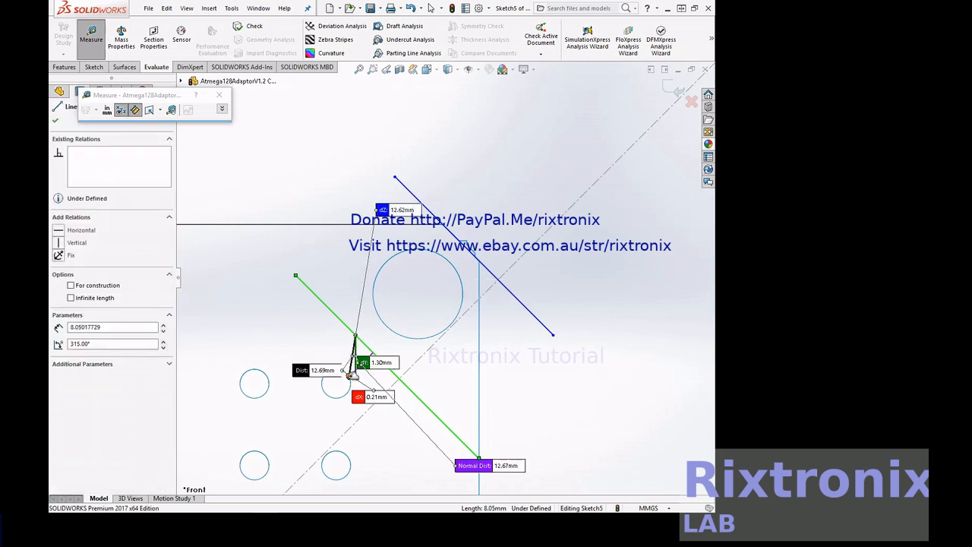
key(Escape)
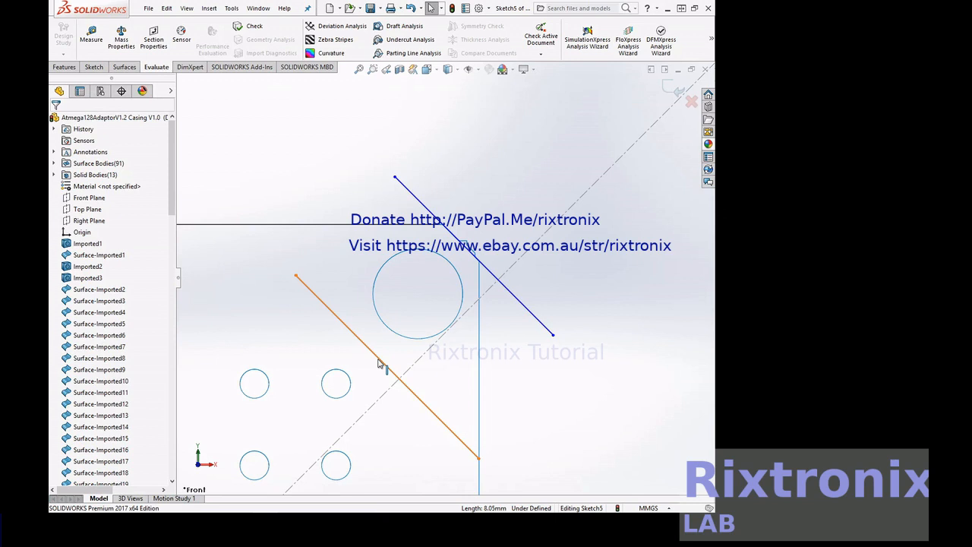
Join the upper-left ends of the two diagonal lines around the upper-right hole with a tangent arc
click(94, 66)
click(136, 39)
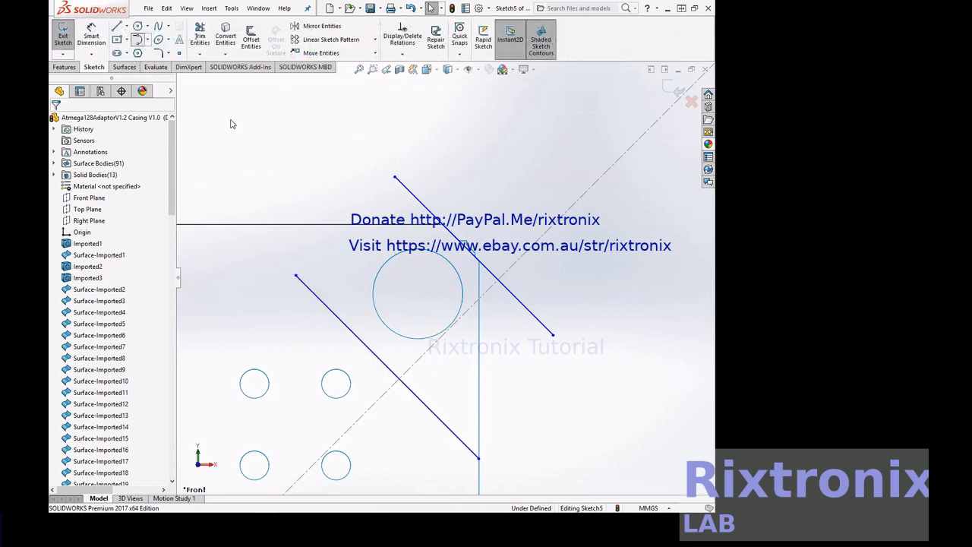
click(296, 274)
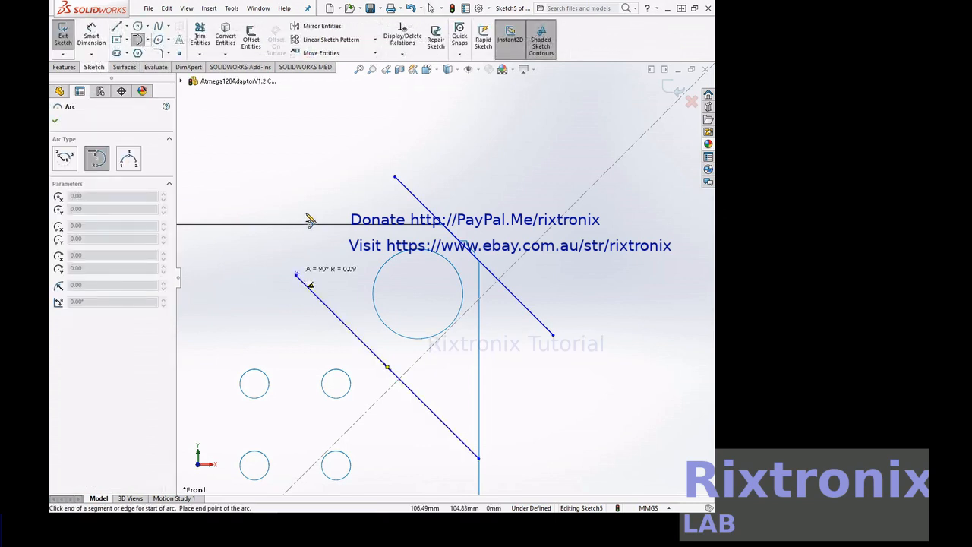
click(396, 176)
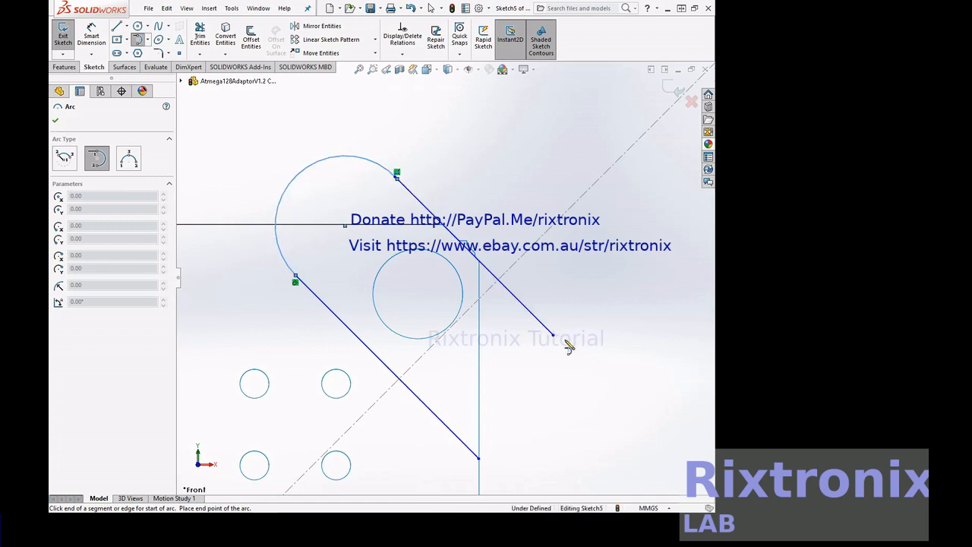
Close the lower-right end of the diagonal profile with a second tangent arc and exit the sketch
click(479, 459)
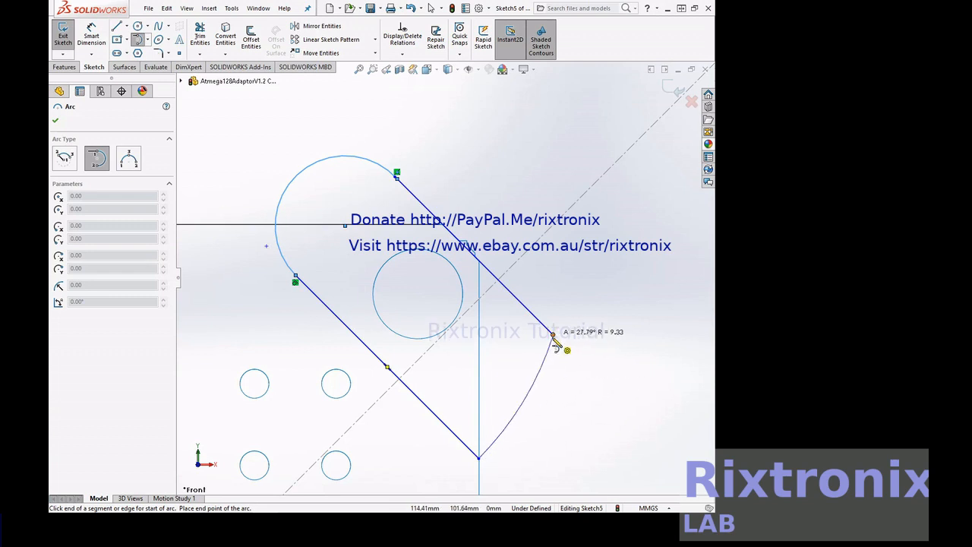
key(Escape)
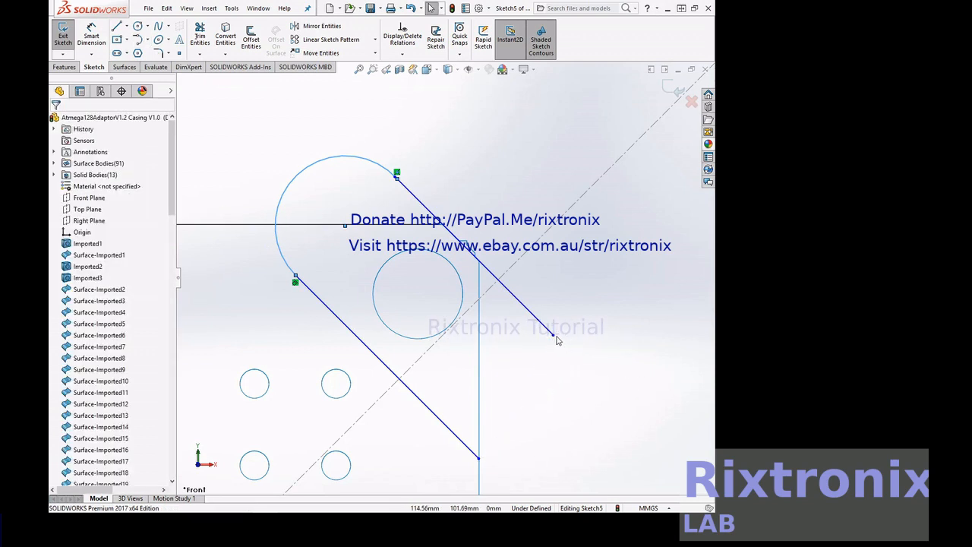
click(138, 39)
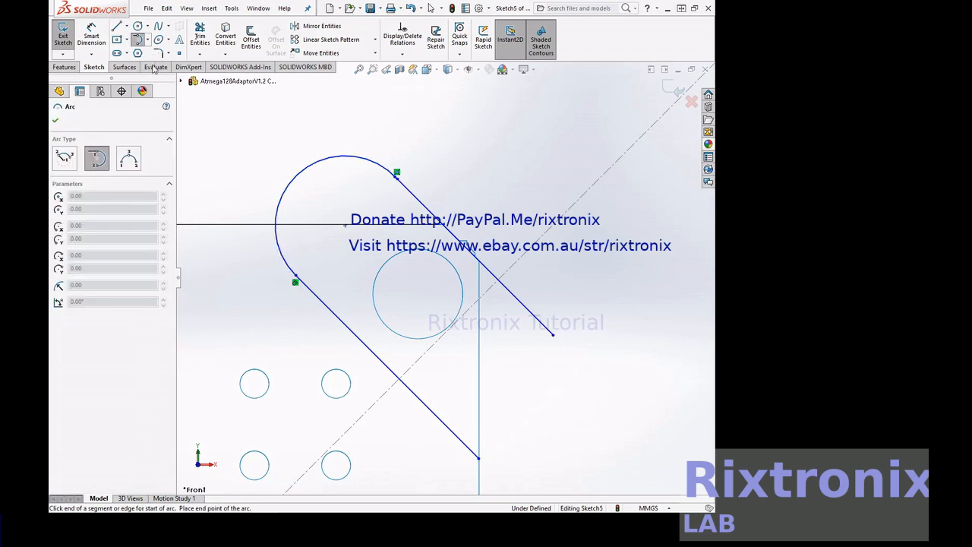
click(557, 339)
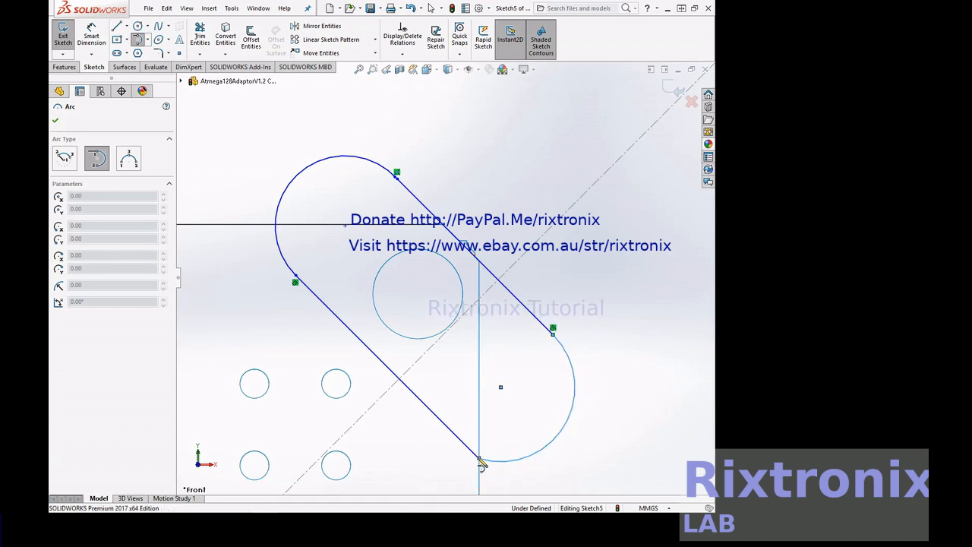
key(Escape)
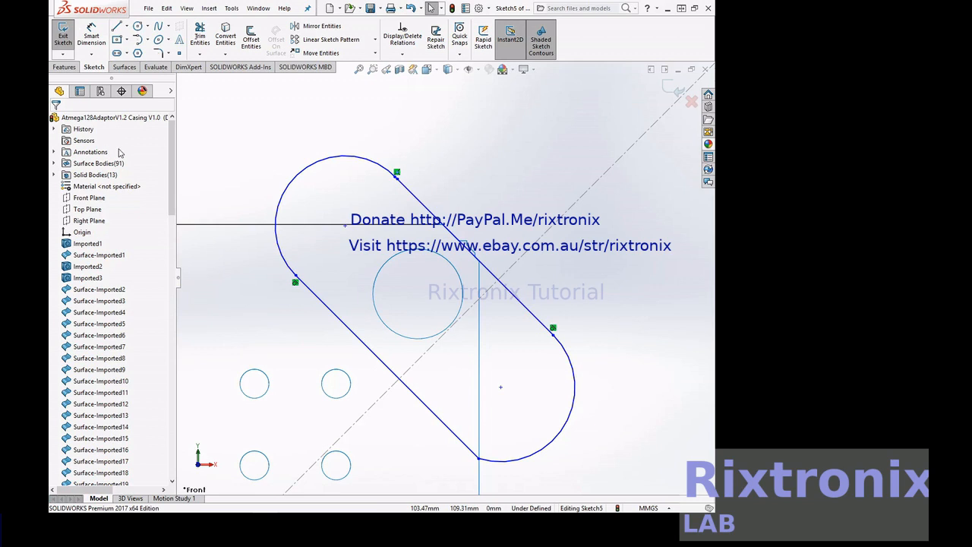
click(65, 42)
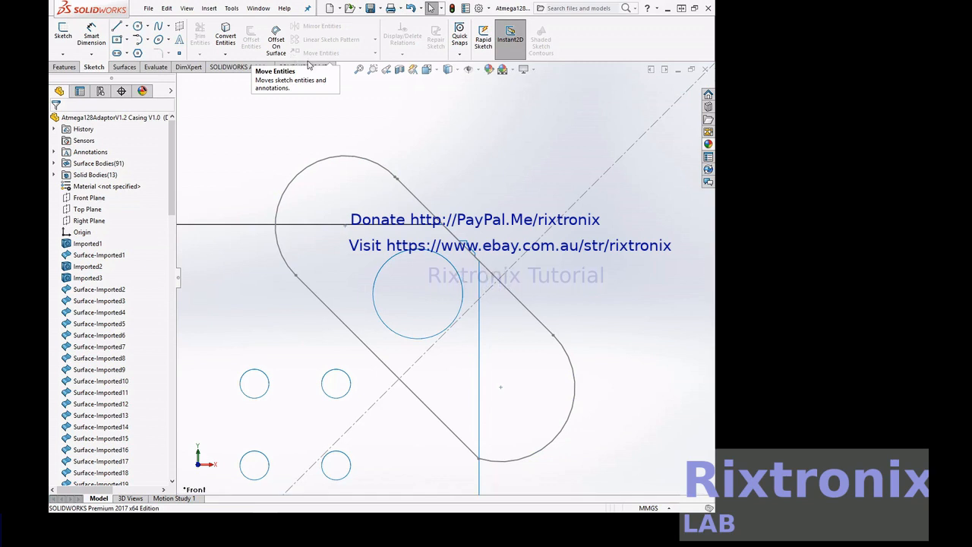
Measure the position of the lower edge point on the small hole directly above the lower-left mounting hole
click(358, 70)
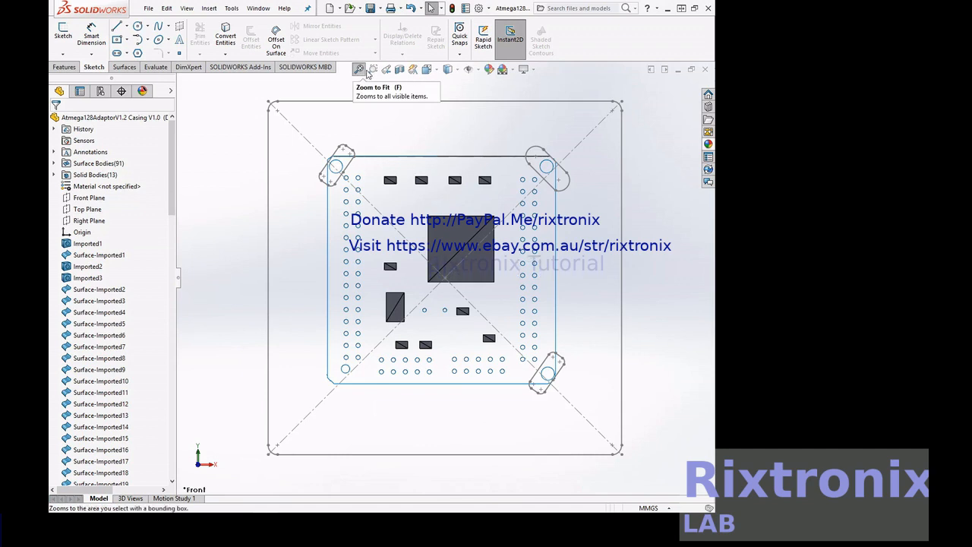
click(372, 69)
drag(268, 320, 421, 422)
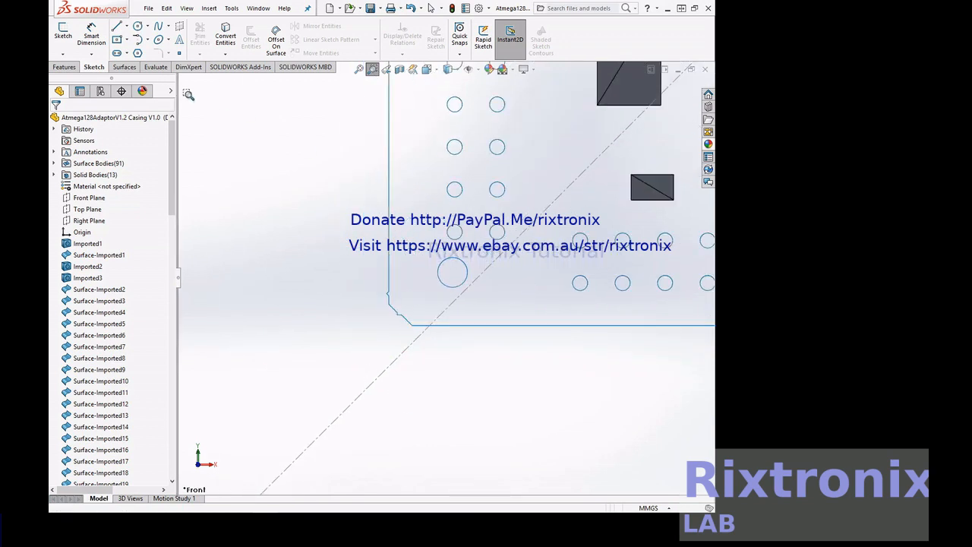
click(156, 67)
click(92, 38)
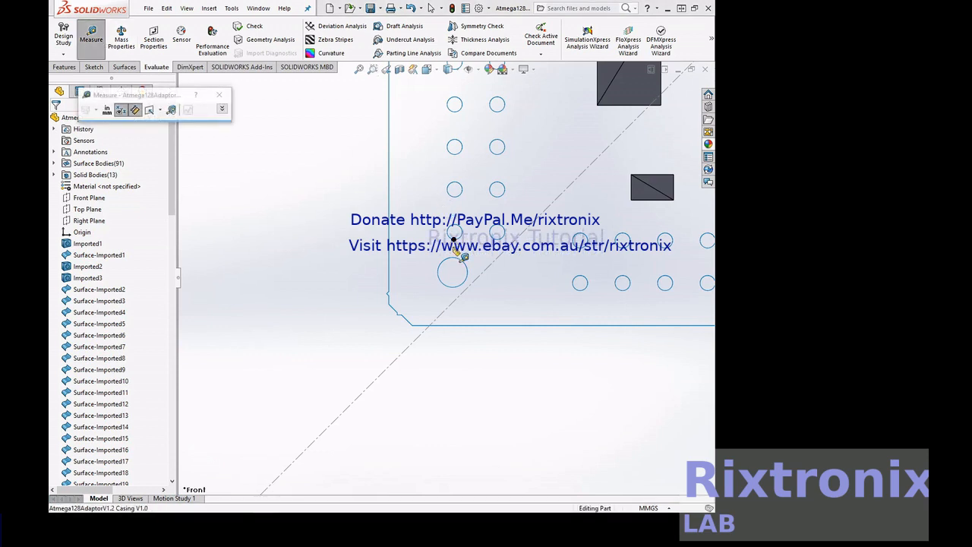
click(454, 240)
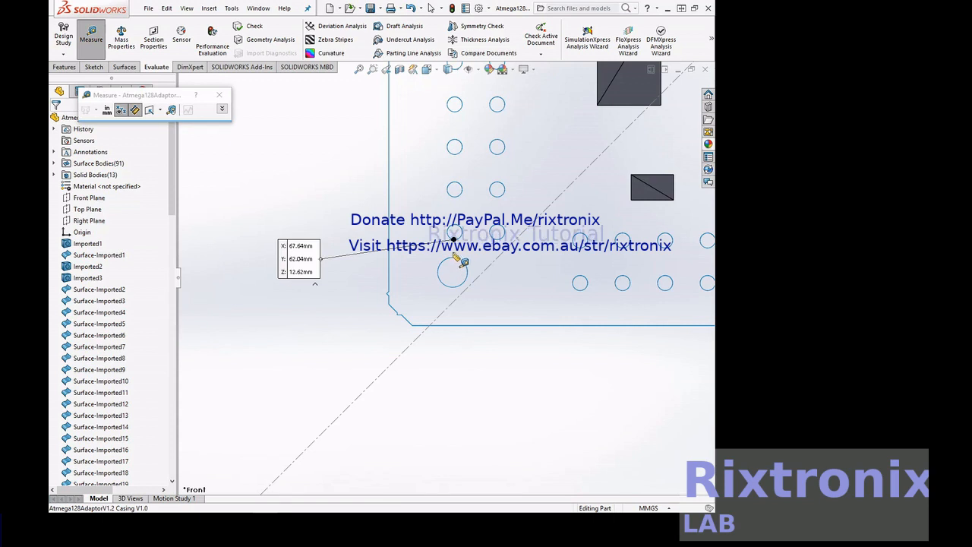
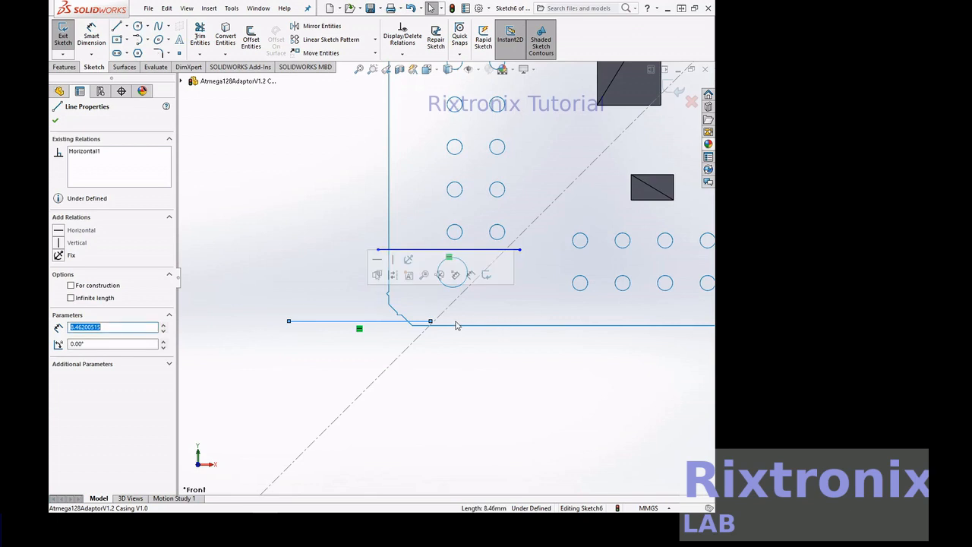
Replace the misplaced lower line with a horizontal line about 8.46 mm long just below the lower-left mounting hole
key(Delete)
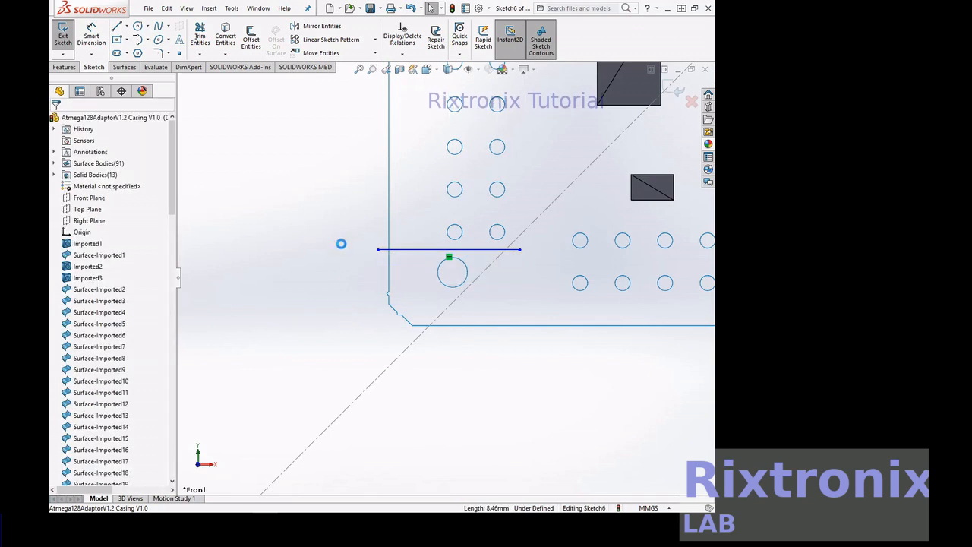
click(120, 26)
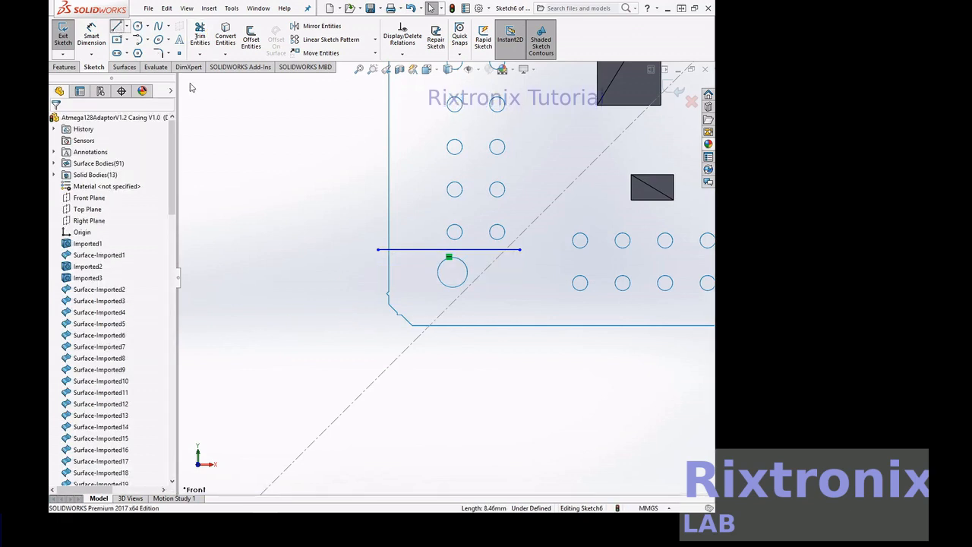
click(380, 297)
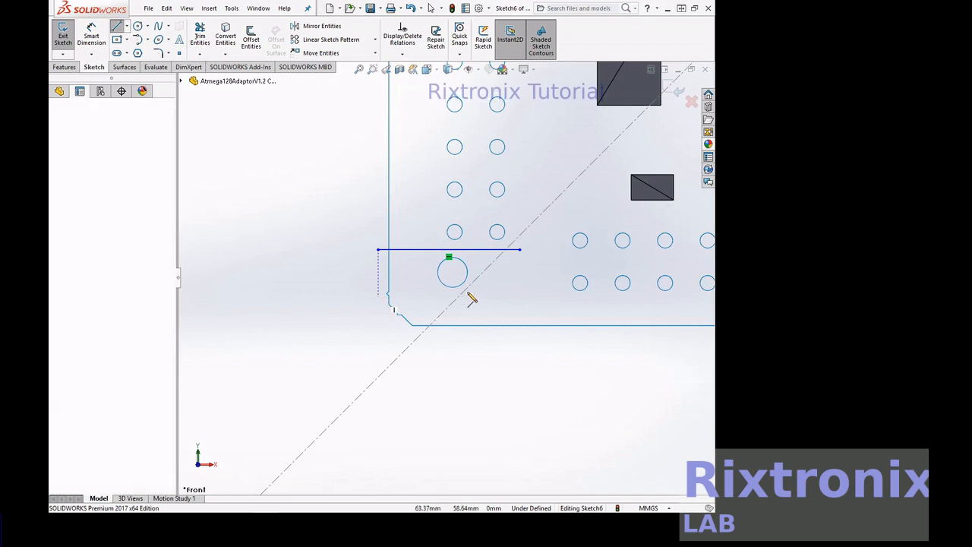
click(522, 297)
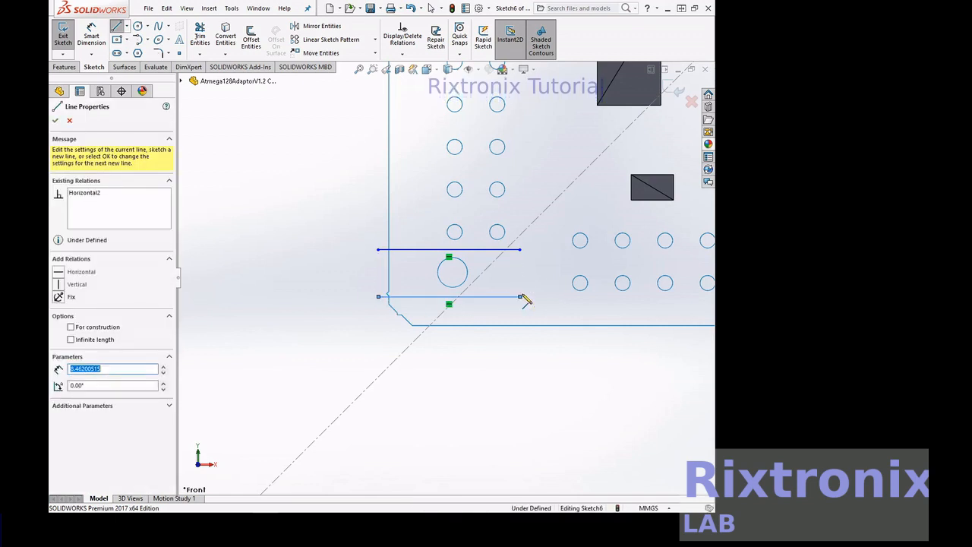
key(Escape)
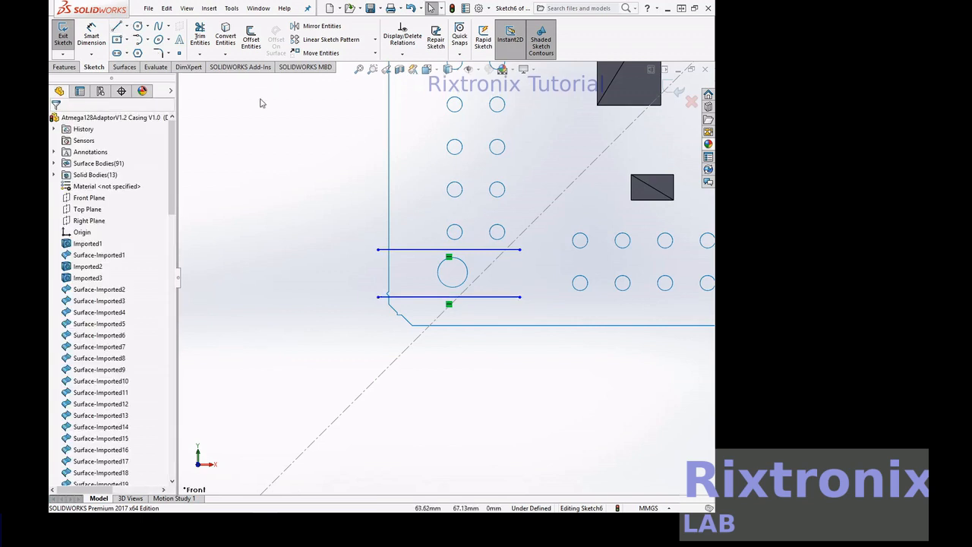
click(137, 25)
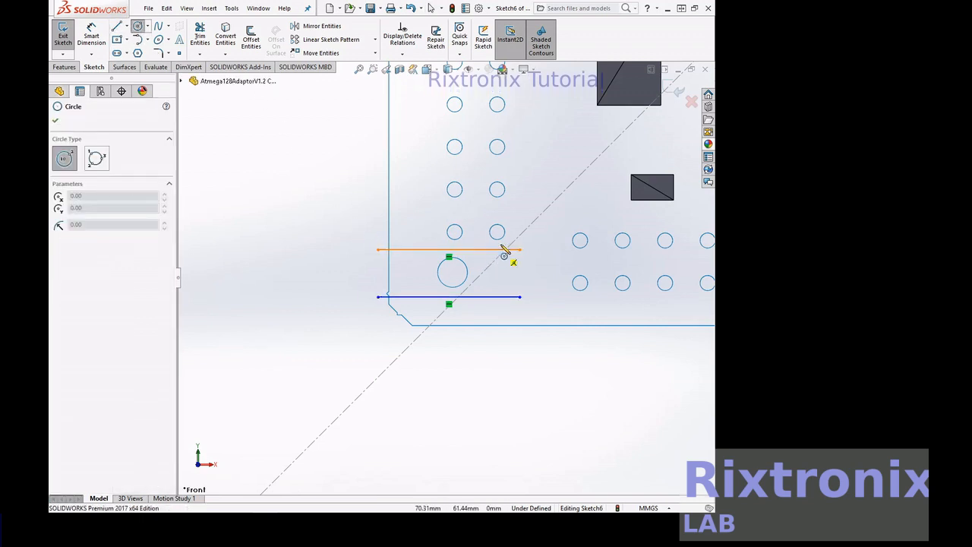
click(531, 255)
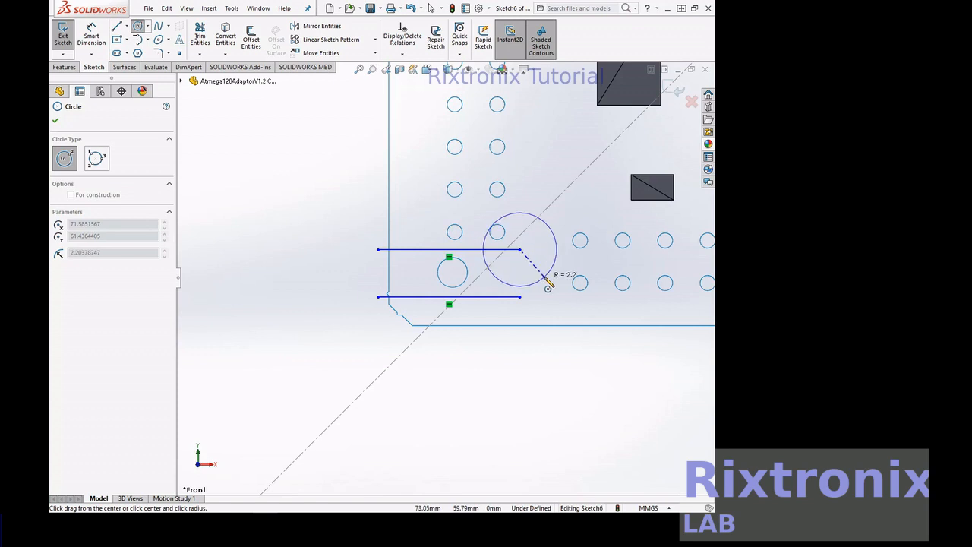
key(Escape)
Close both ends of the two horizontal lines around the lower-left hole with tangent arcs and exit the sketch
click(147, 40)
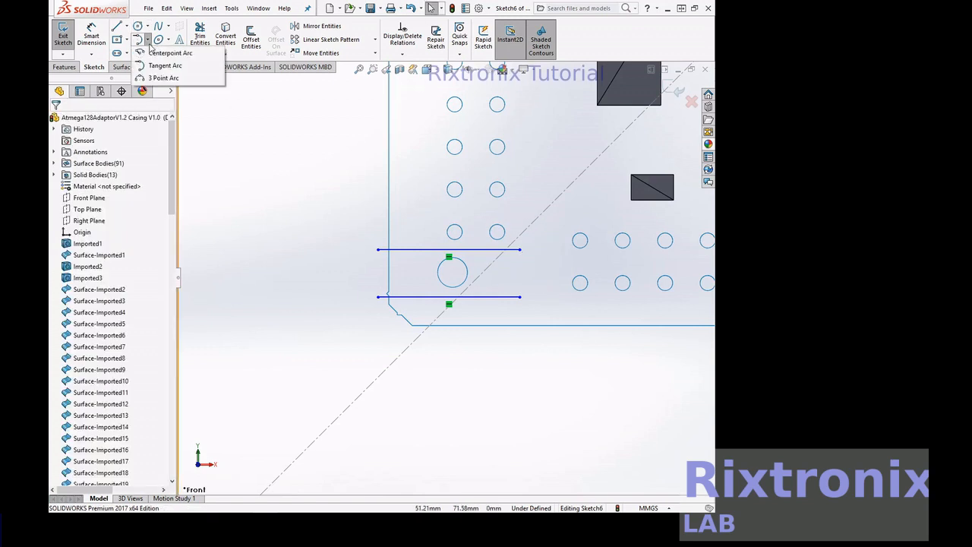
click(161, 63)
click(520, 251)
click(520, 296)
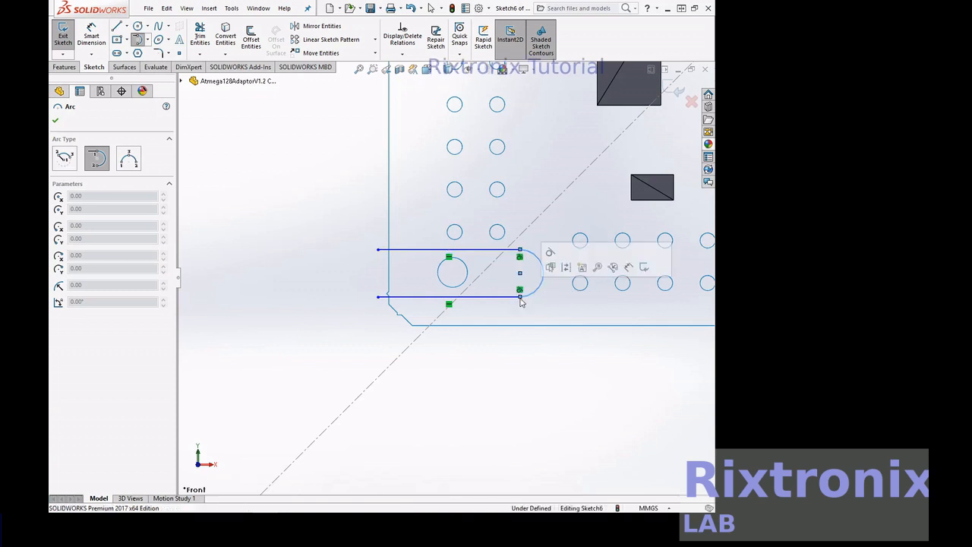
click(378, 250)
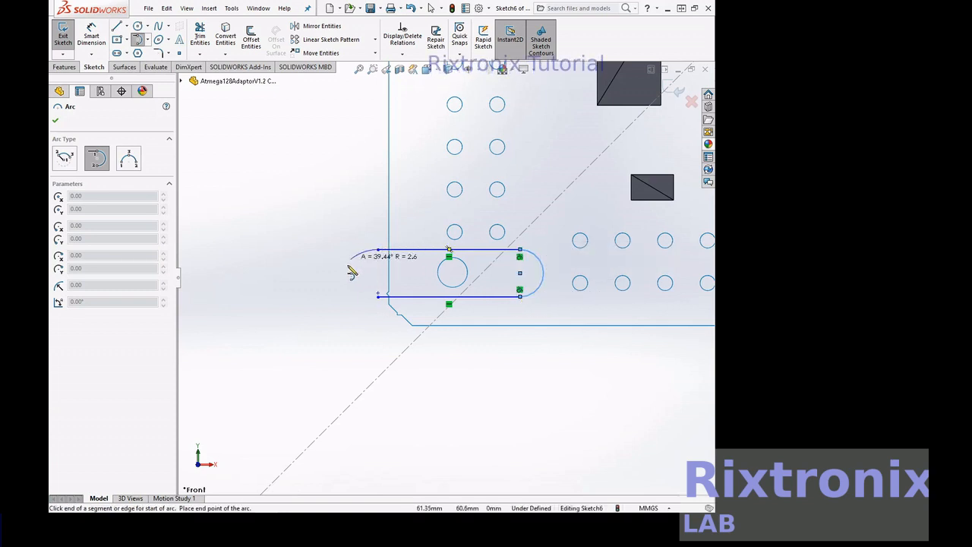
click(378, 296)
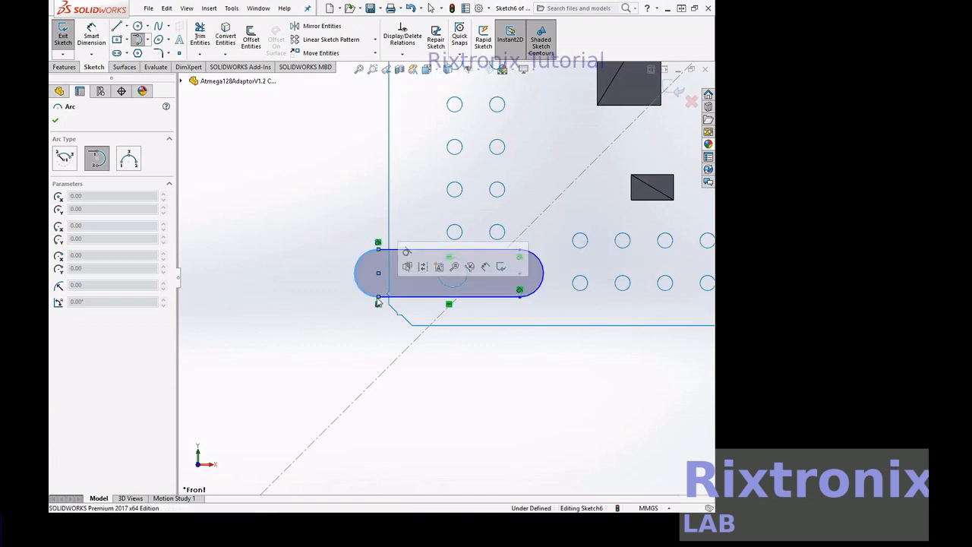
key(Escape)
click(67, 36)
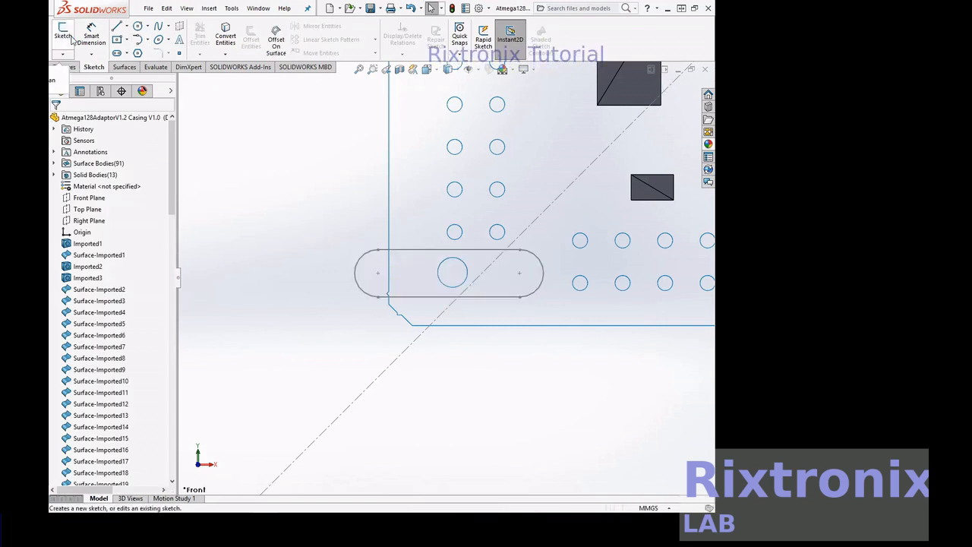
click(359, 69)
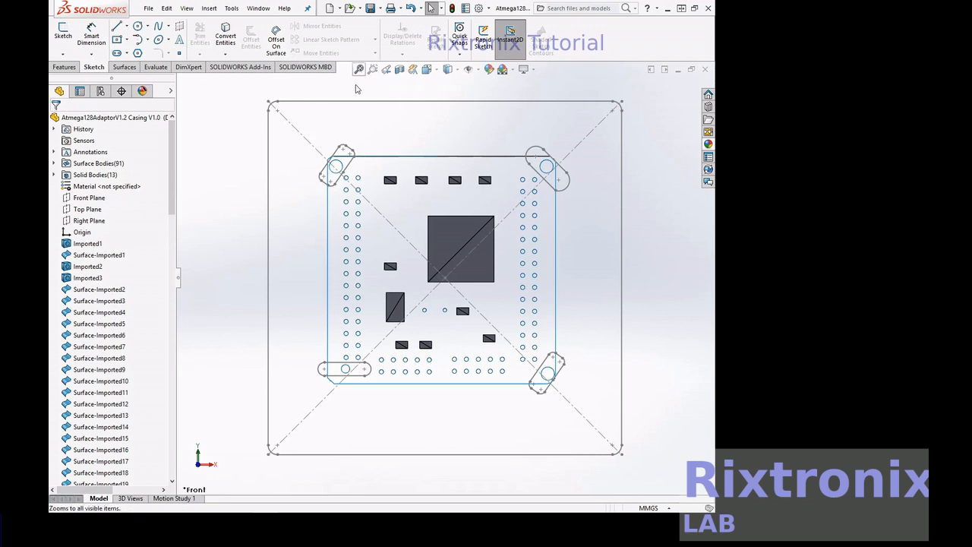
click(372, 69)
drag(303, 126, 417, 237)
drag(278, 139, 454, 301)
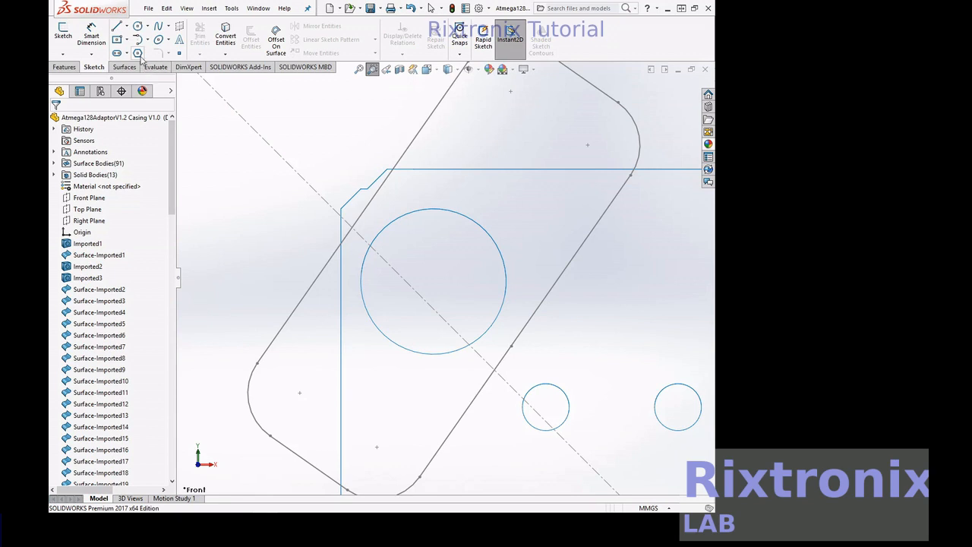
click(138, 29)
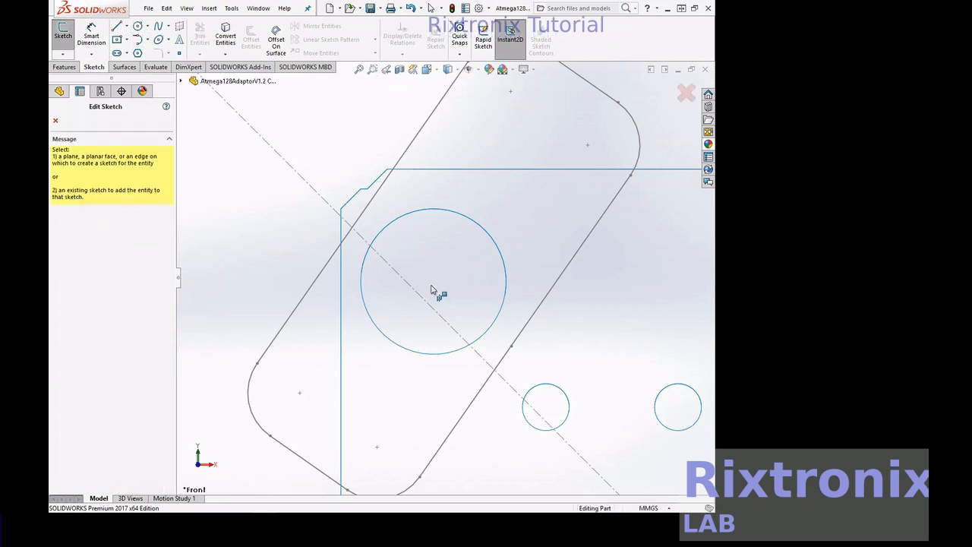
key(Escape)
Inspect the Front Plane's position relative to the board from the right side, and return to the view facing that plane
click(90, 197)
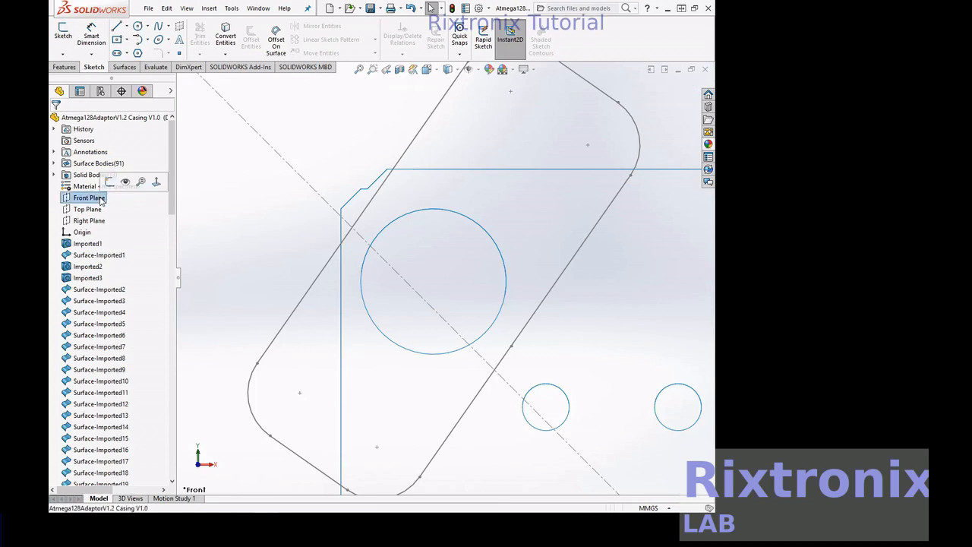
click(359, 70)
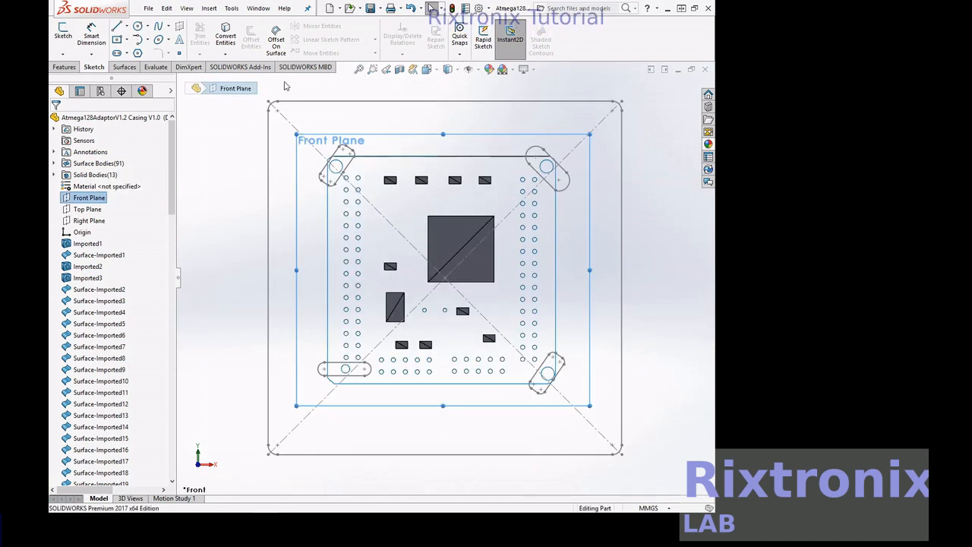
click(435, 68)
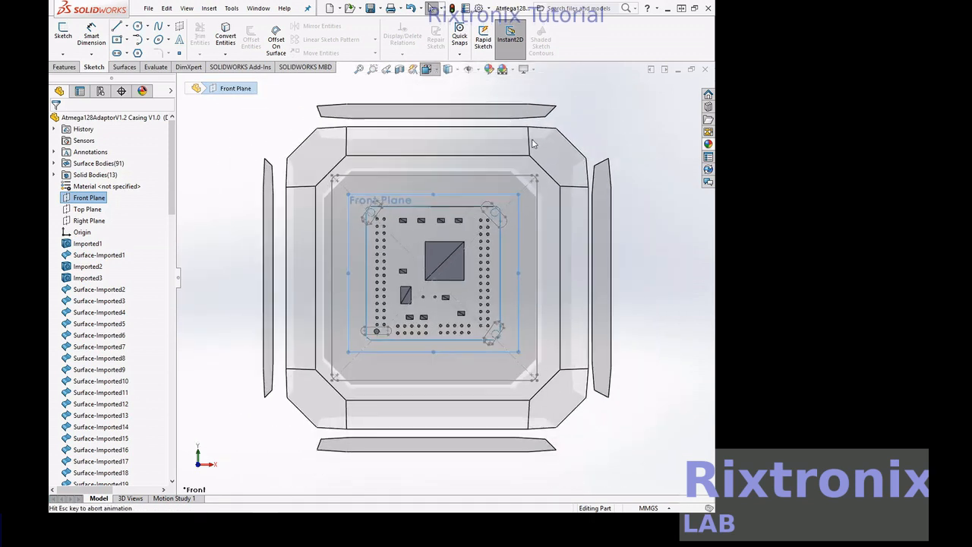
click(573, 242)
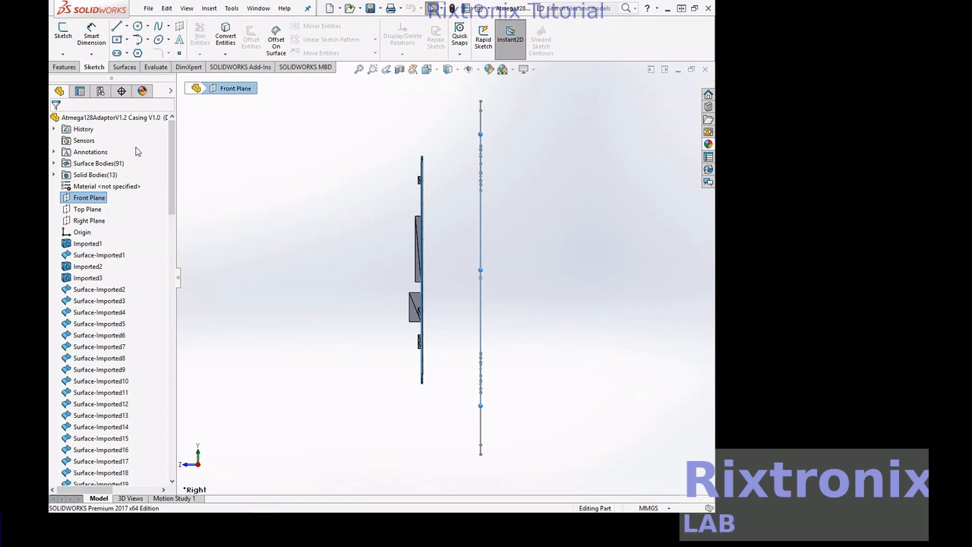
right_click(95, 198)
click(151, 183)
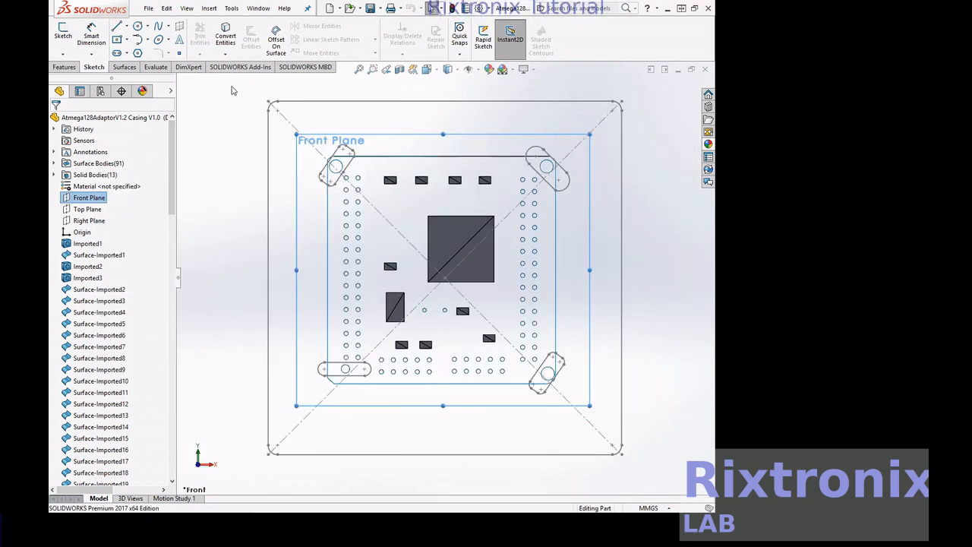
Sketch a circle of about 1.27 mm radius on the Front Plane inside the upper-left mounting hole and exit the sketch
click(372, 70)
drag(278, 119, 404, 214)
drag(338, 209, 511, 332)
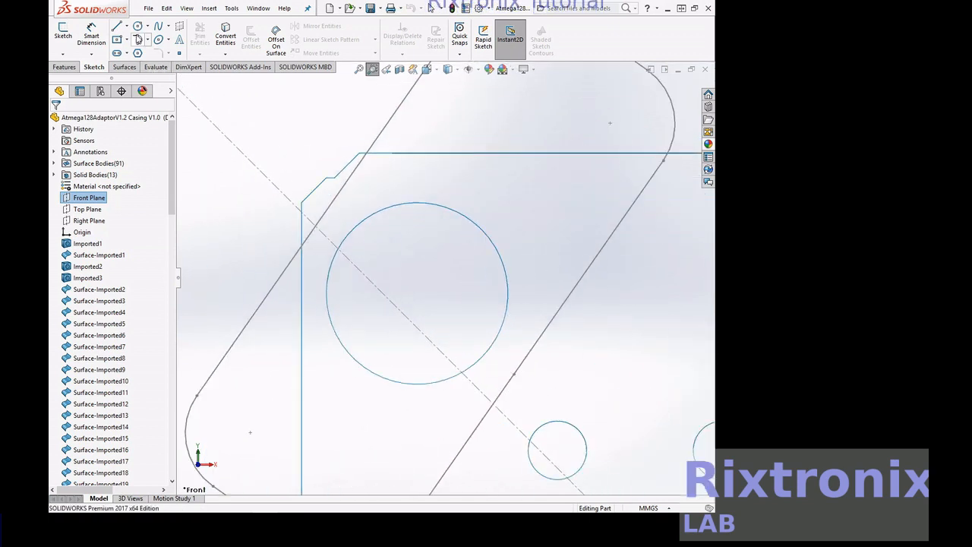
click(137, 27)
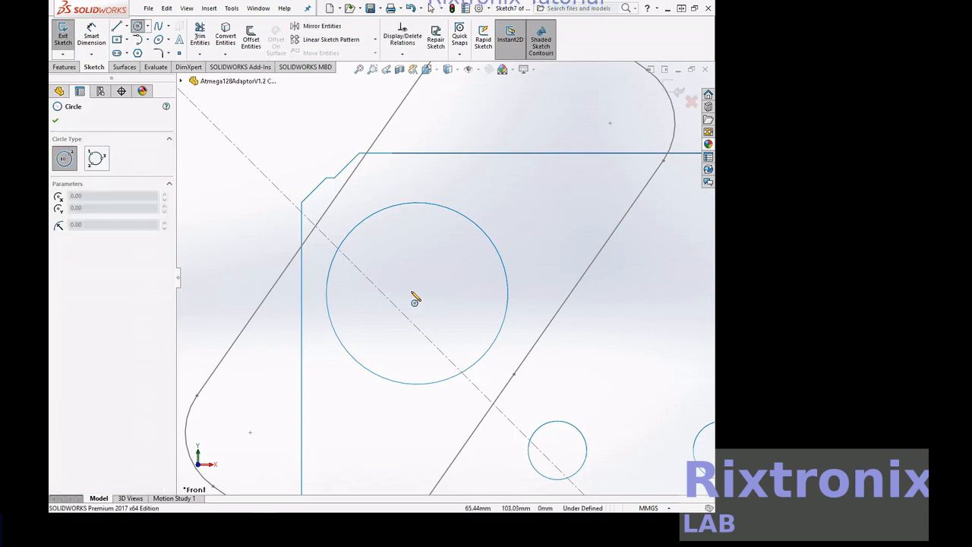
click(411, 291)
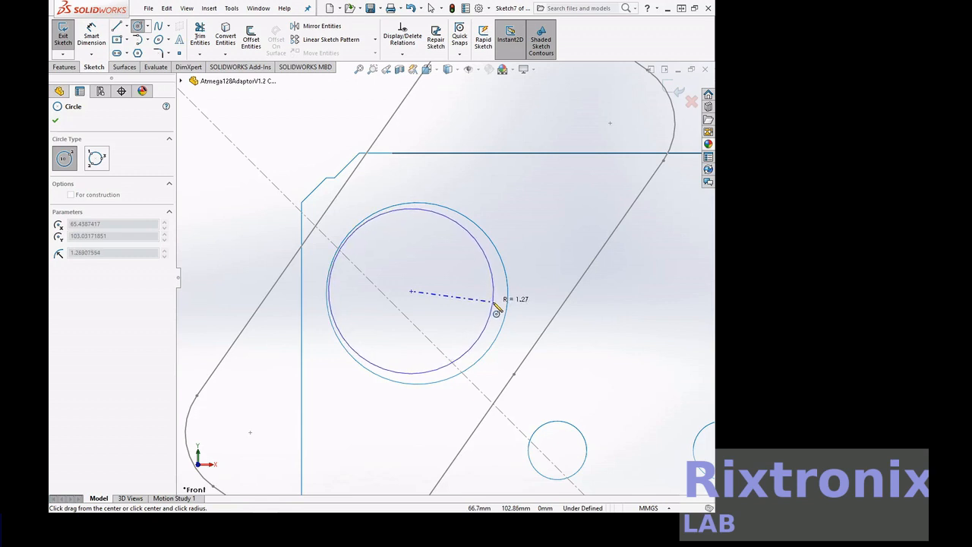
click(496, 307)
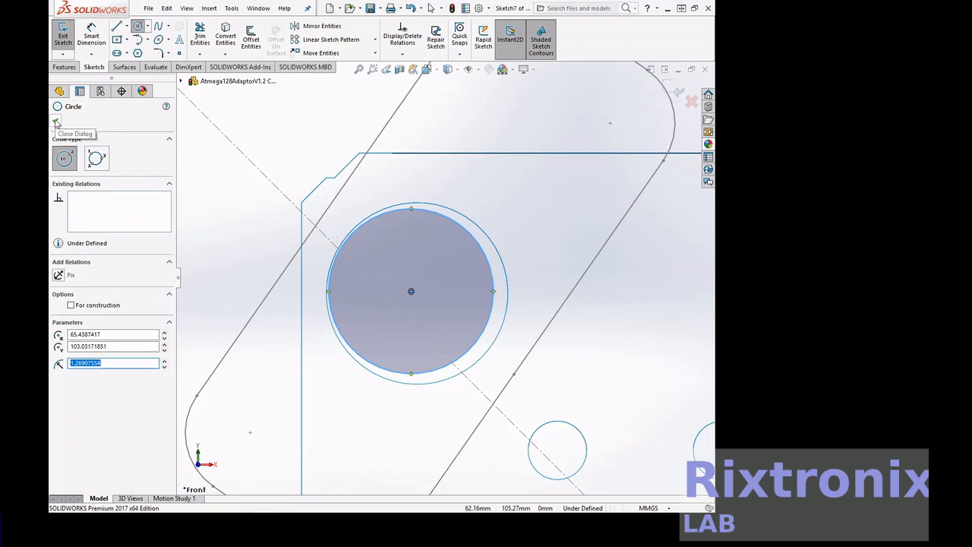
click(55, 122)
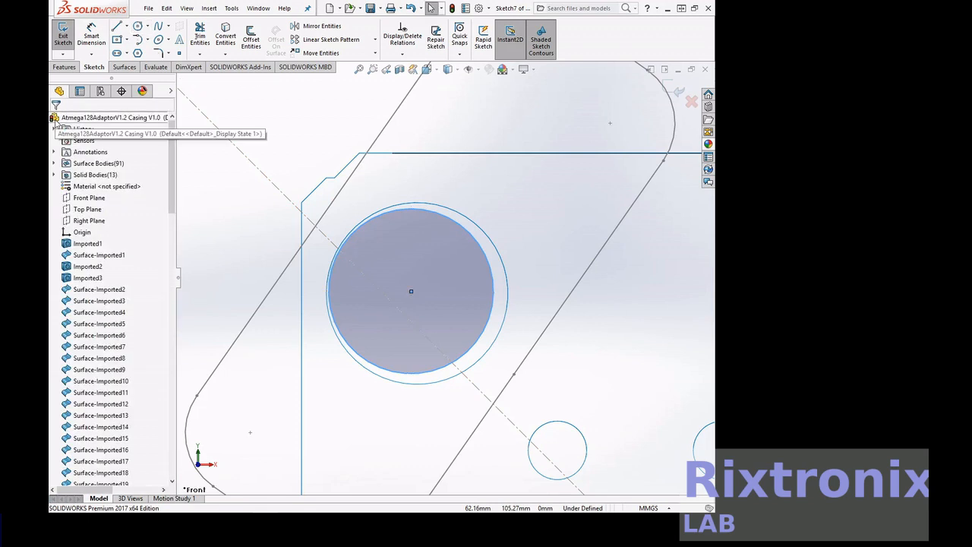
click(63, 43)
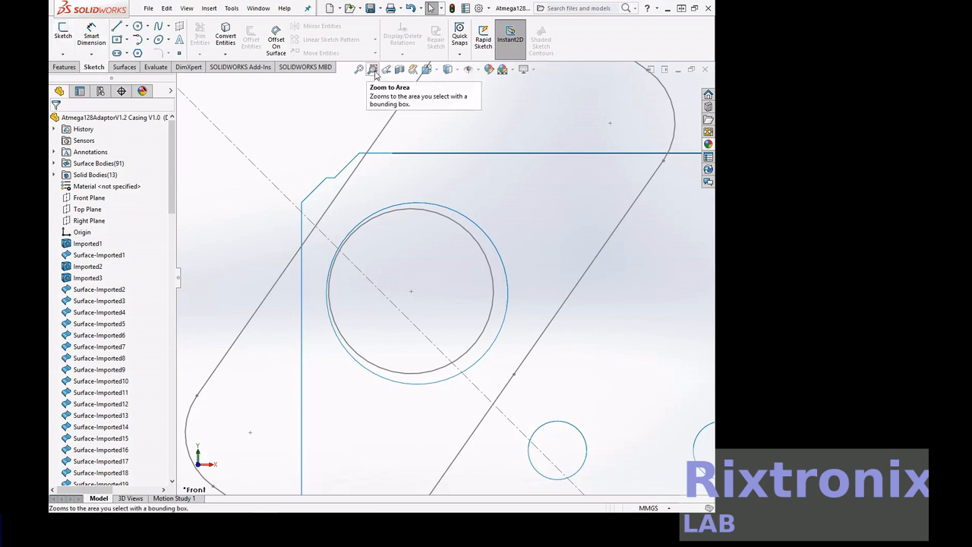
Copy the upper-left hole's circle sketch, Sketch7, and paste a duplicate of it into the part
click(360, 69)
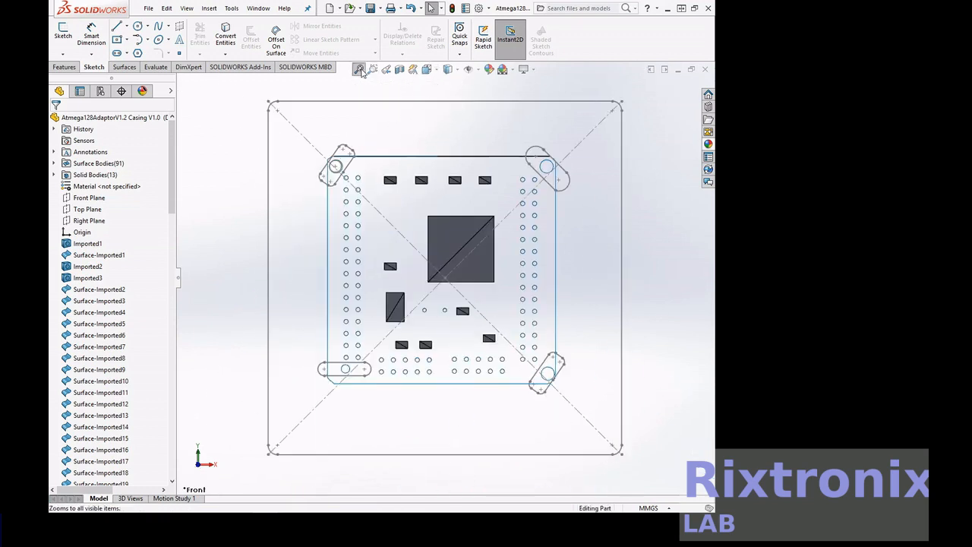
drag(174, 207, 177, 474)
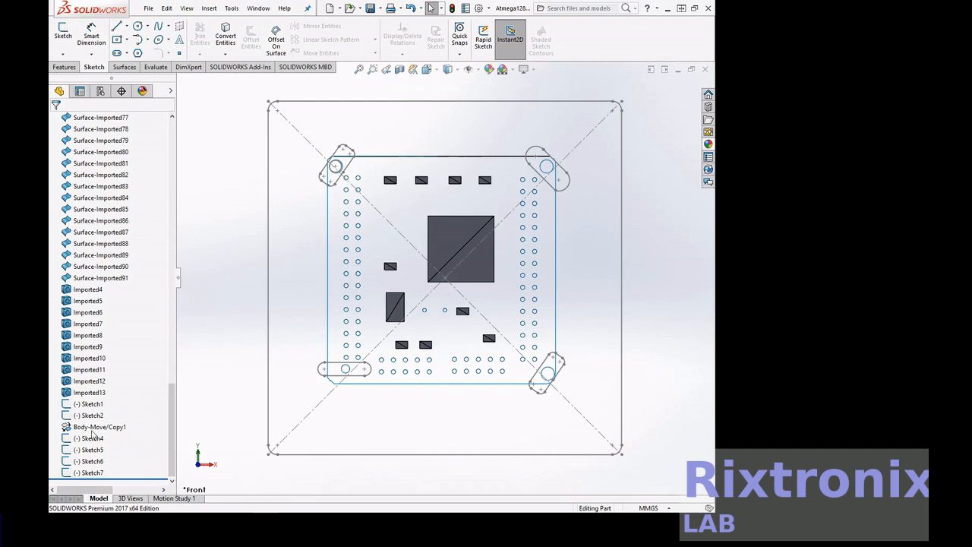
click(95, 476)
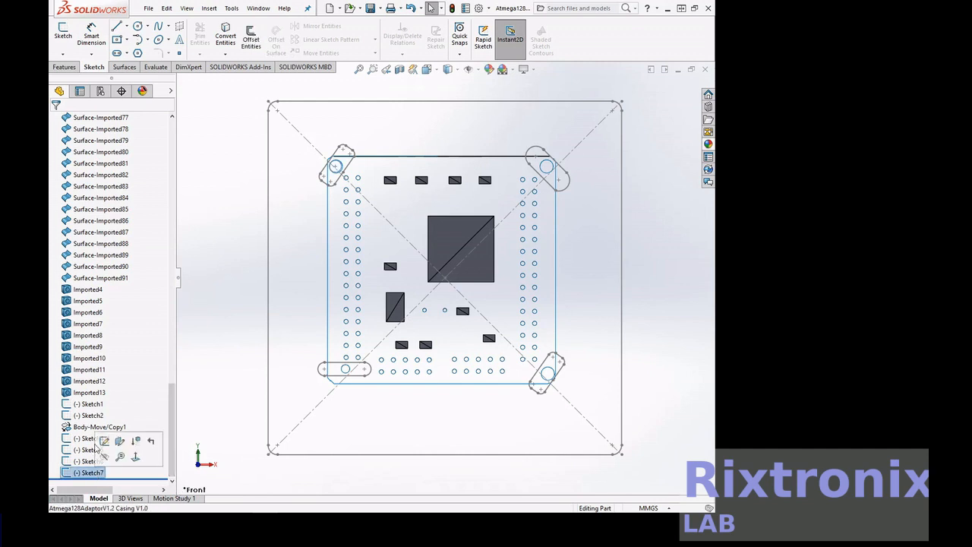
click(168, 10)
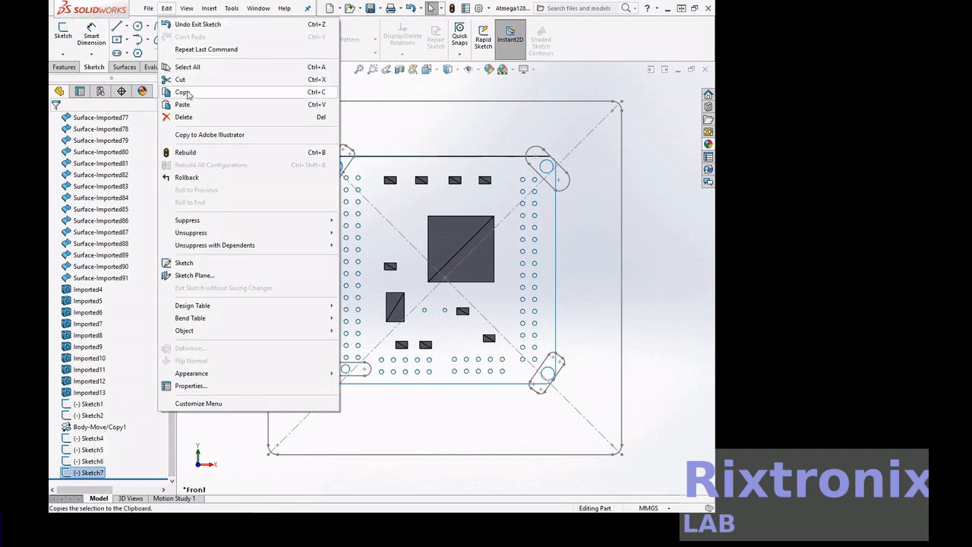
click(187, 93)
click(168, 8)
mouse_move(186, 8)
click(581, 166)
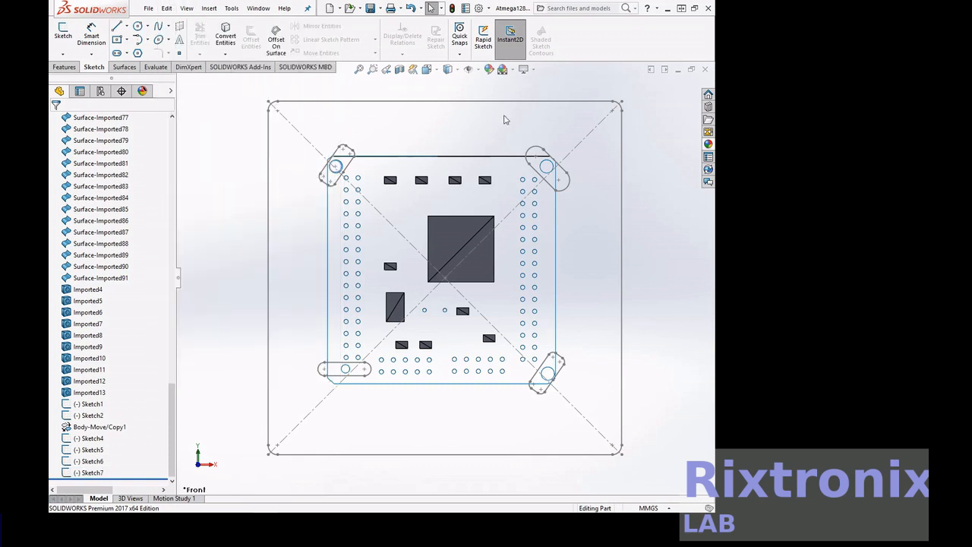
click(167, 9)
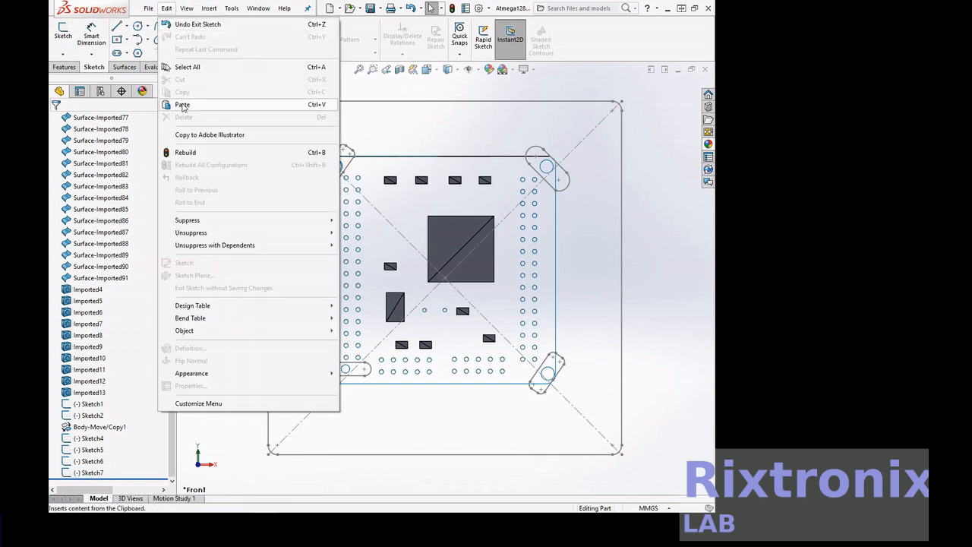
click(183, 100)
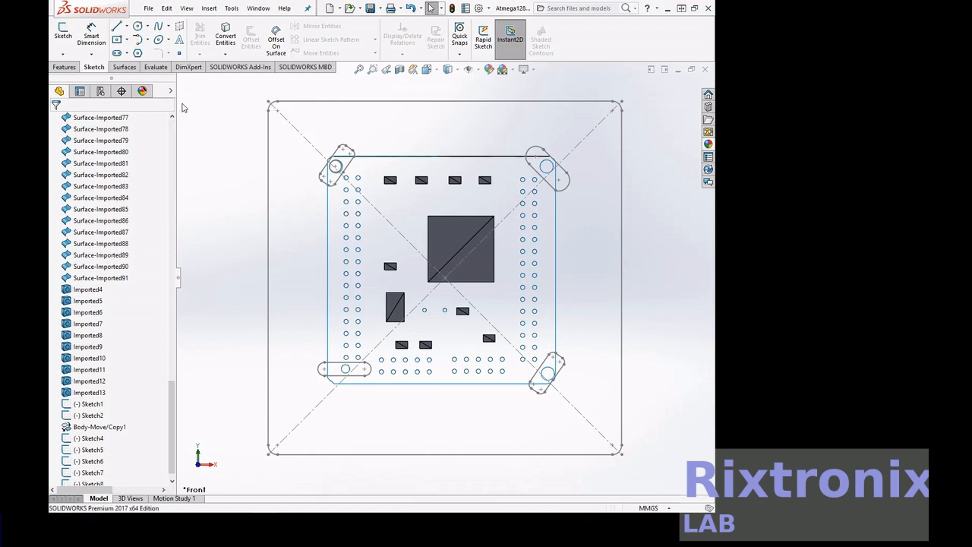
Edit the duplicated sketch and move its circle across from the upper-left to the upper-right mounting hole
scroll(170, 372, down, 1)
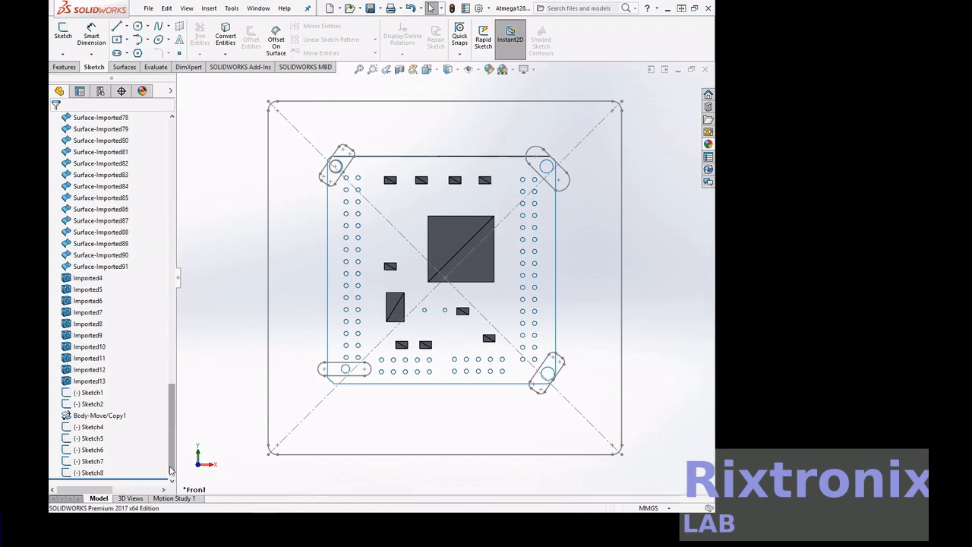
click(91, 472)
click(105, 439)
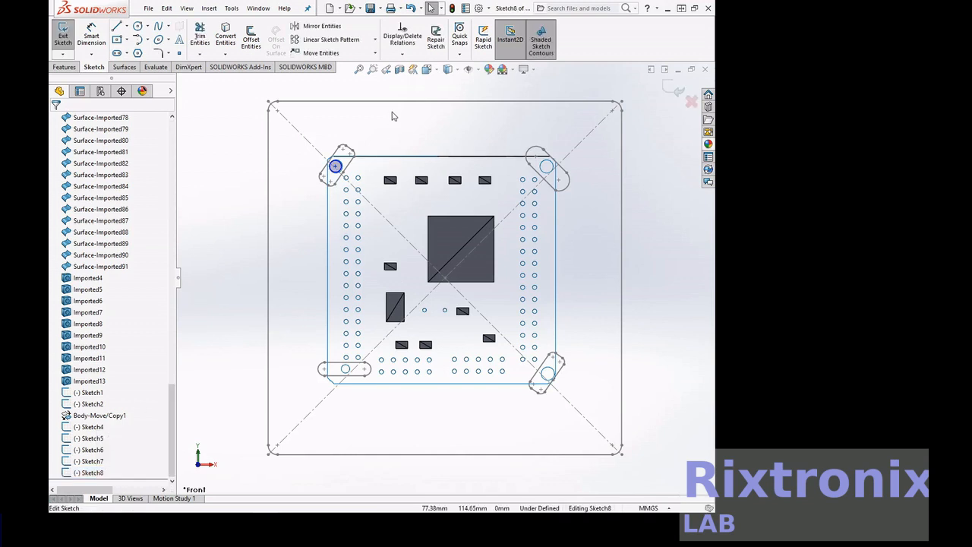
click(372, 69)
drag(298, 129, 396, 225)
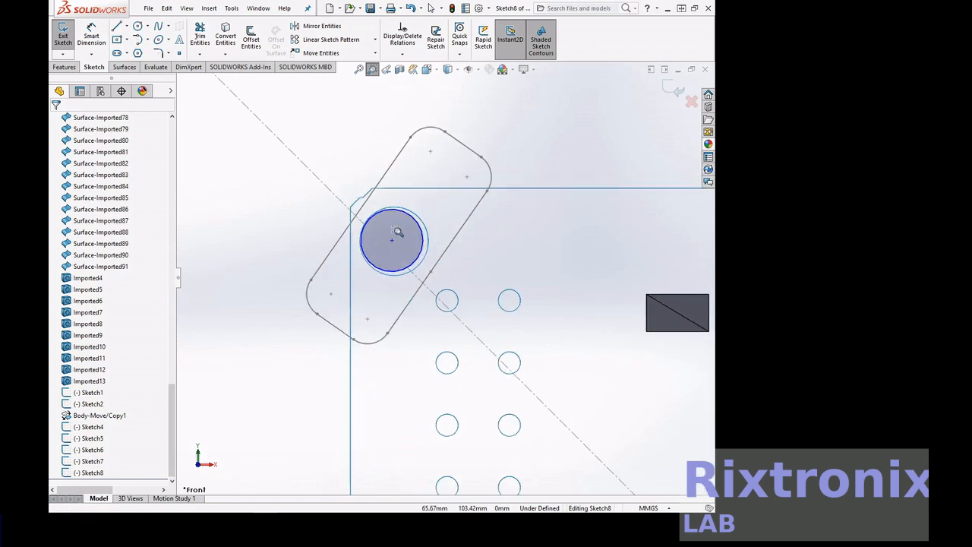
key(Escape)
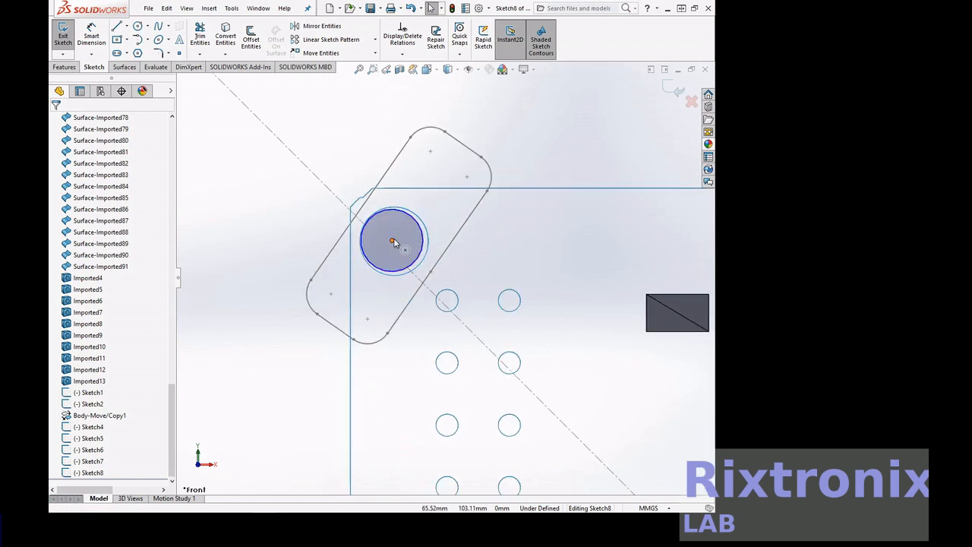
drag(391, 242, 715, 243)
scroll(445, 277, up, 7)
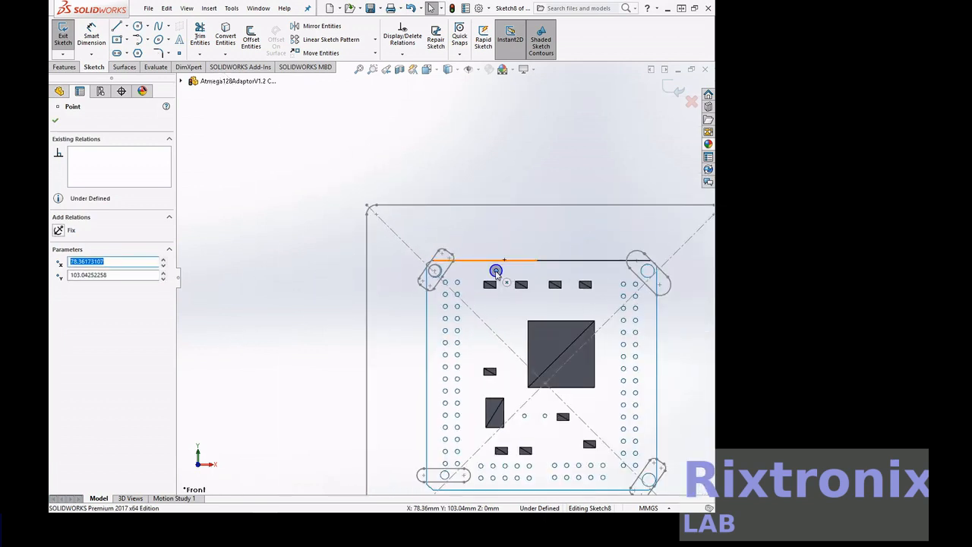
mouse_move(496, 272)
mouse_down()
mouse_move(658, 270)
mouse_move(649, 274)
mouse_up()
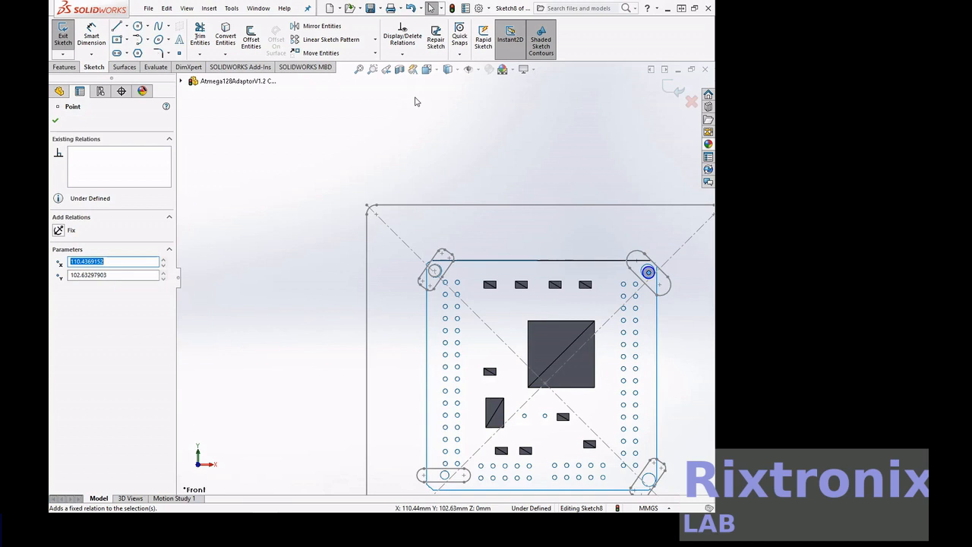
Center the moved circle within the upper-right mounting hole, at about X 110.26, Y 103.00 mm, and exit the sketch
click(373, 69)
drag(687, 232, 605, 345)
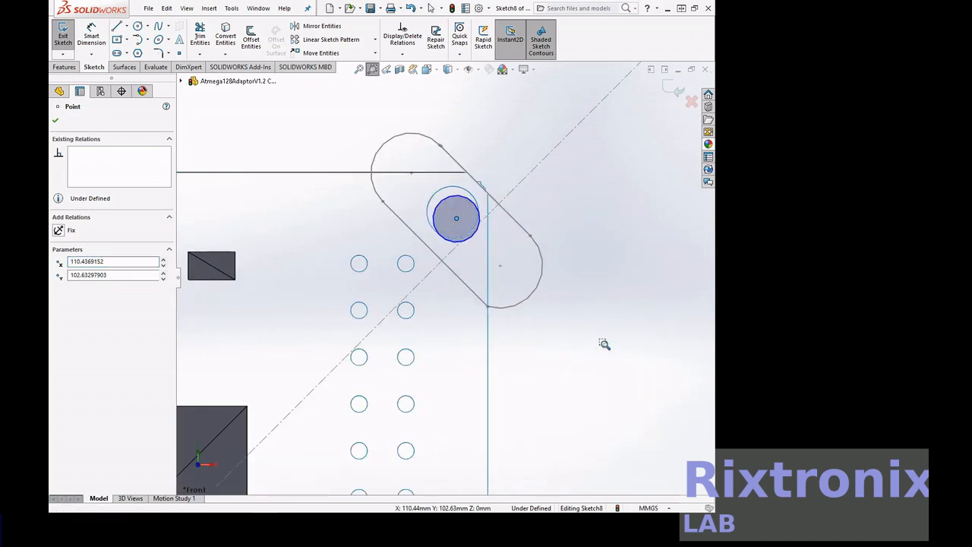
drag(357, 165, 521, 273)
key(Escape)
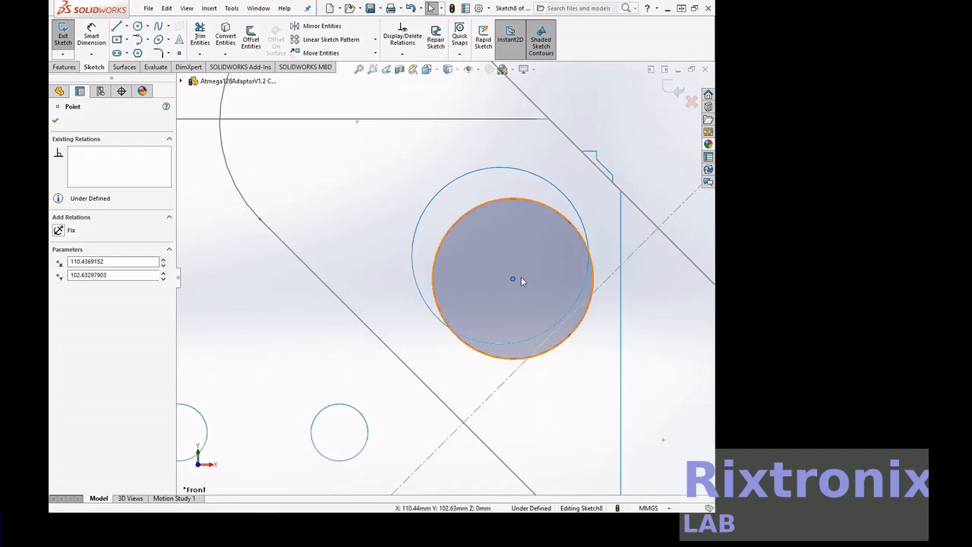
drag(513, 282, 503, 256)
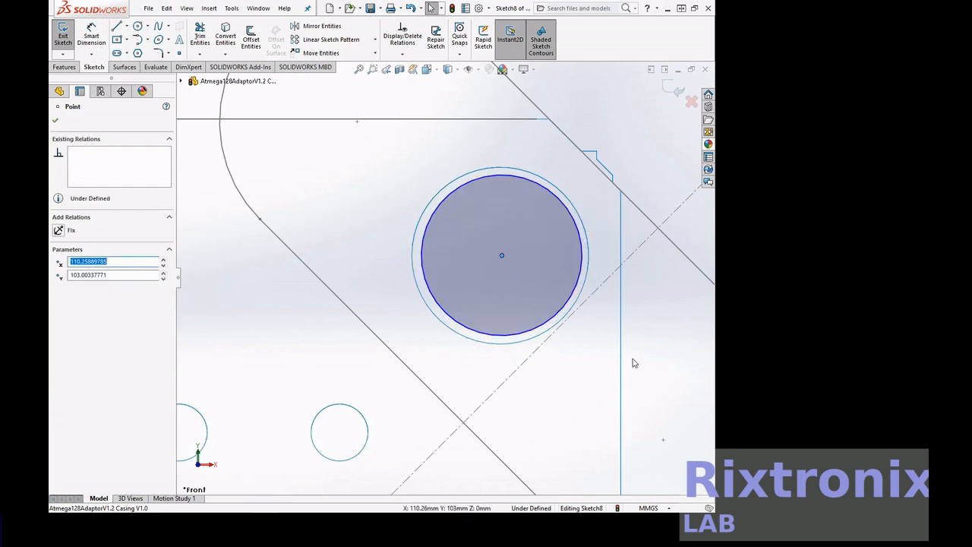
scroll(632, 359, down, 1)
scroll(632, 359, up, 2)
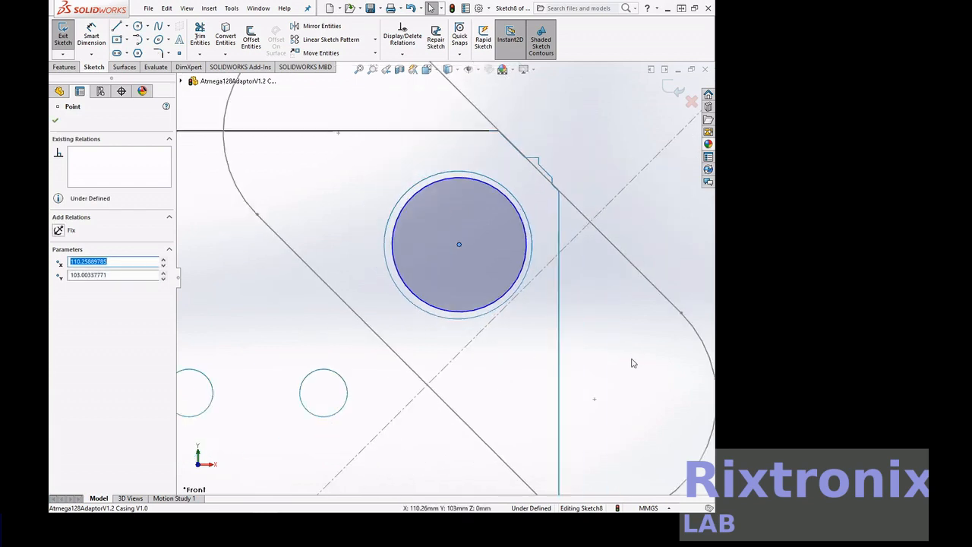
click(56, 121)
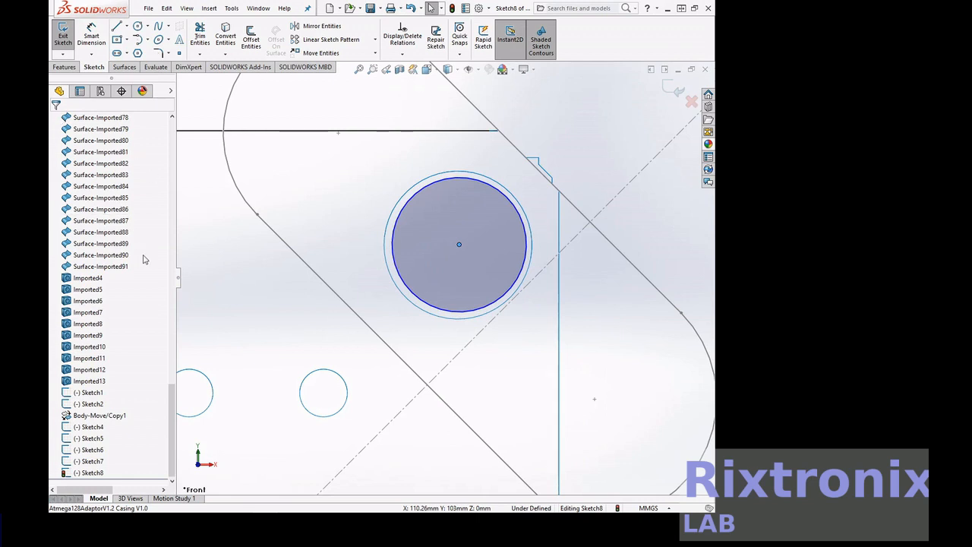
click(60, 48)
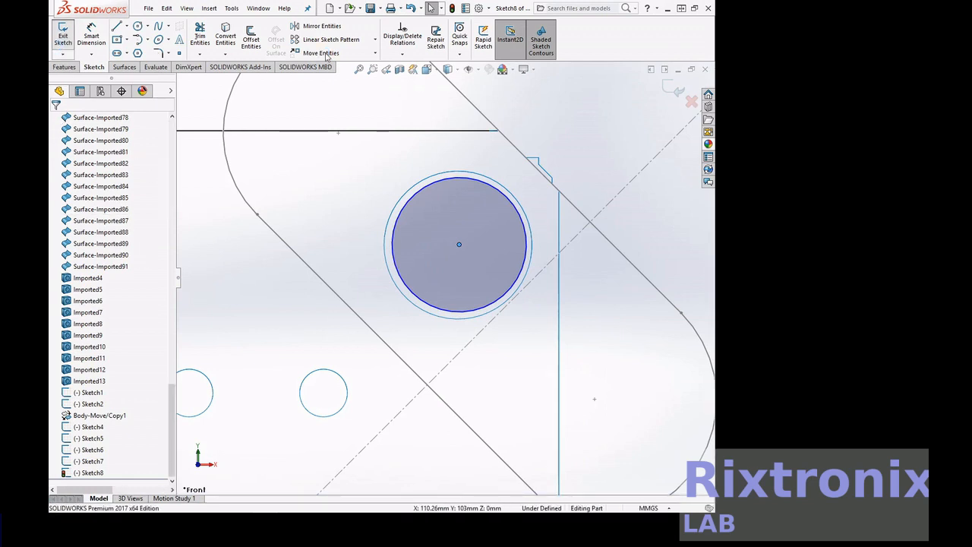
Copy the upper-right mounting hole's circle sketch, Sketch8
click(454, 181)
click(167, 10)
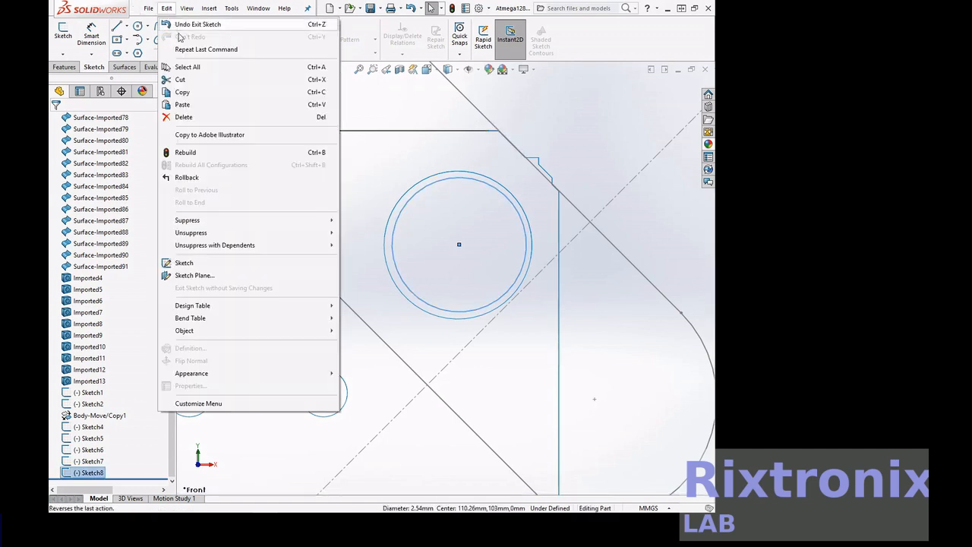
click(182, 91)
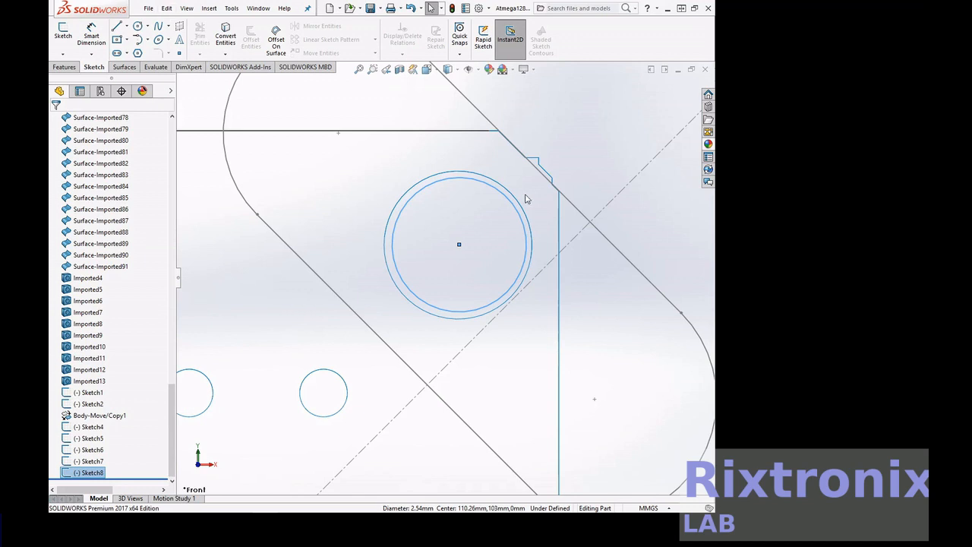
scroll(542, 253, up, 4)
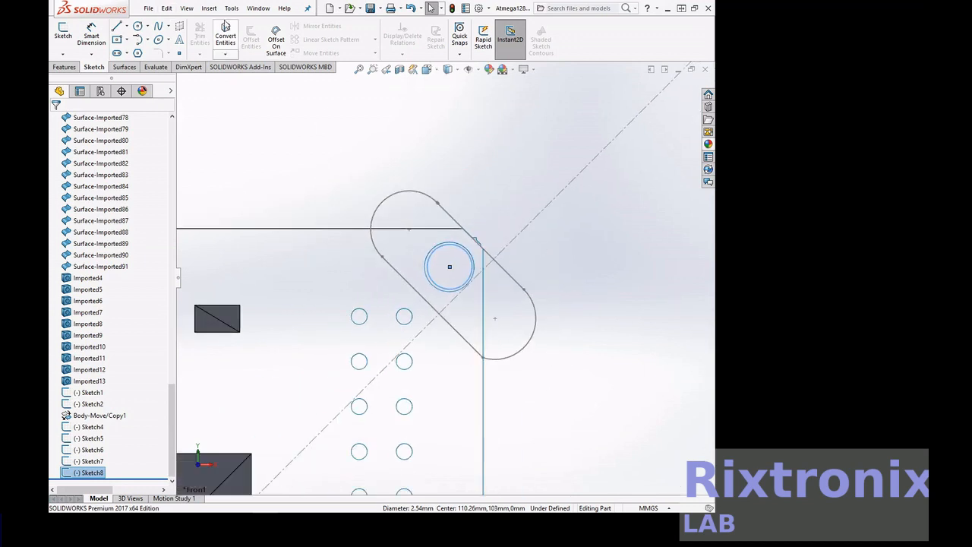
Try to paste the copied circle sketch while the source circle is still selected
click(175, 9)
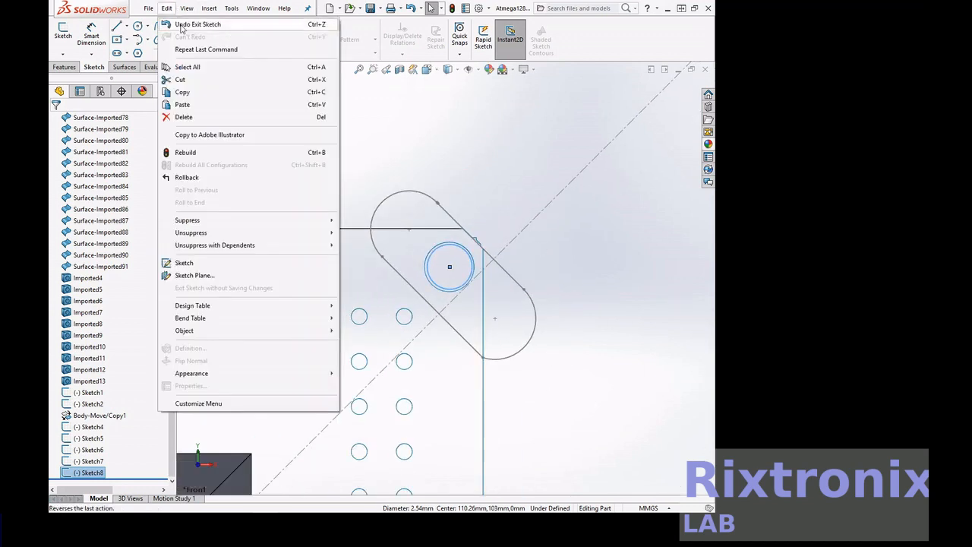
click(192, 104)
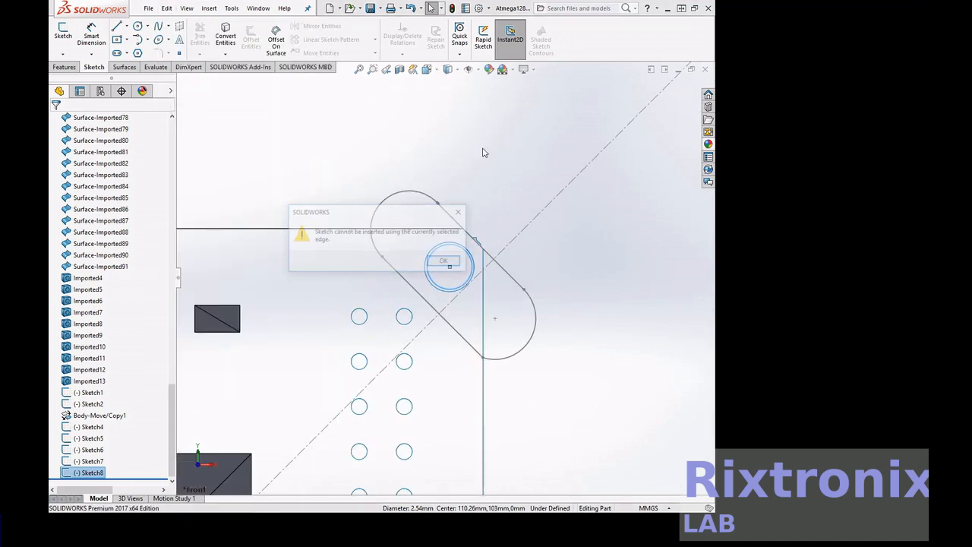
click(446, 262)
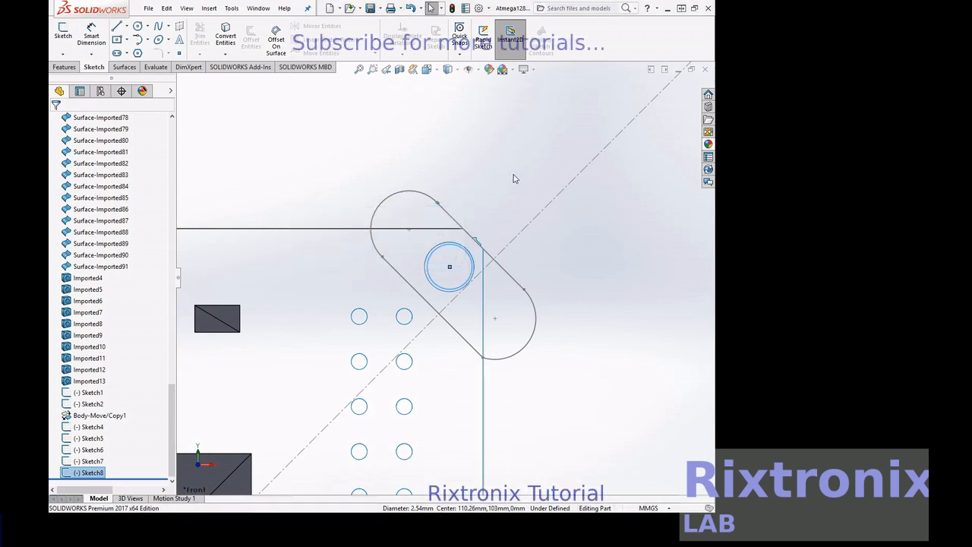
Clear the selection and paste a duplicate of the copied circle sketch into the part
click(511, 174)
click(167, 8)
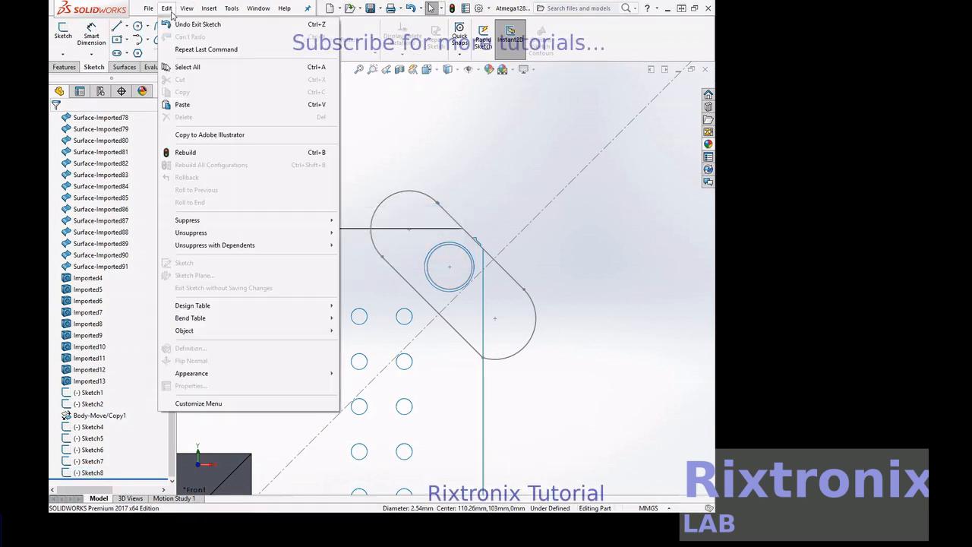
click(185, 104)
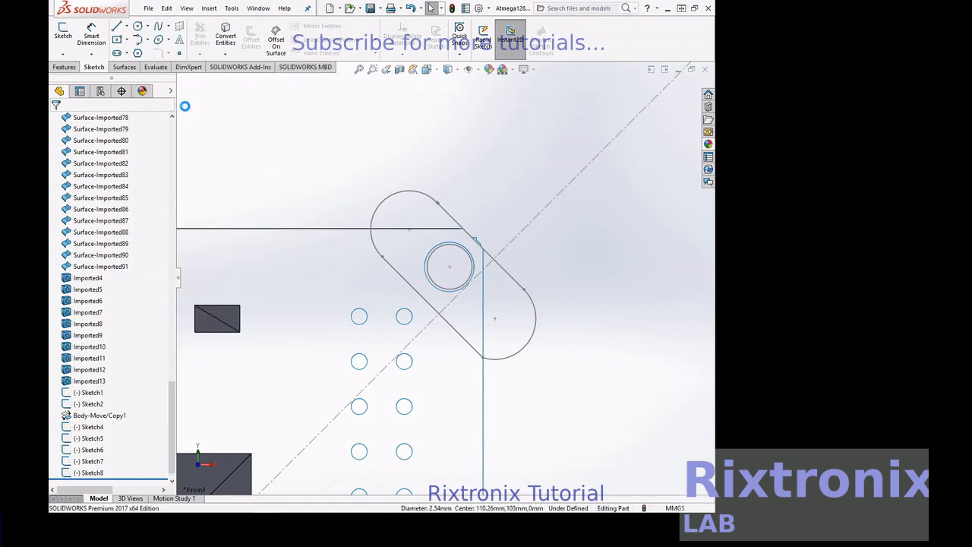
scroll(136, 323, down, 1)
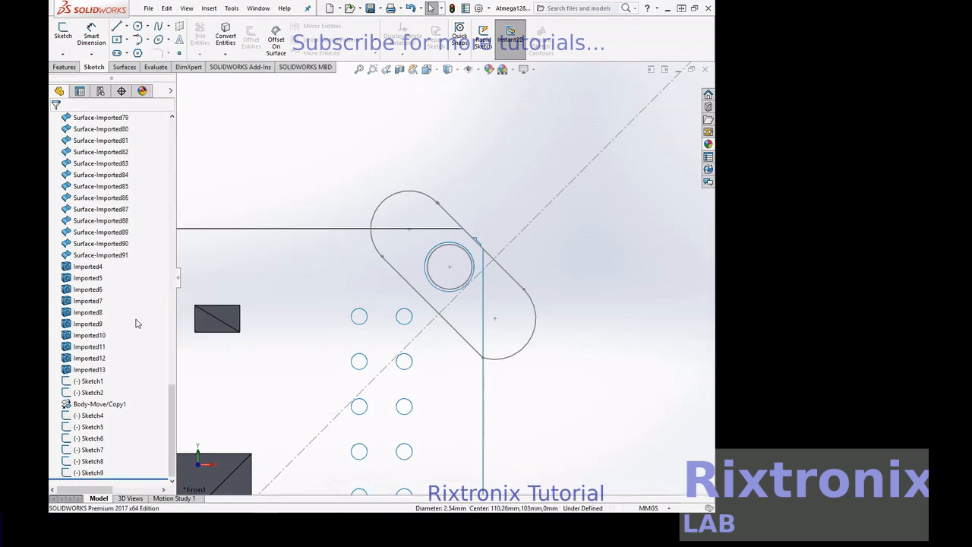
Edit the duplicated sketch, Sketch9, and move its circle from the upper-right down to the lower-right mounting hole
right_click(102, 474)
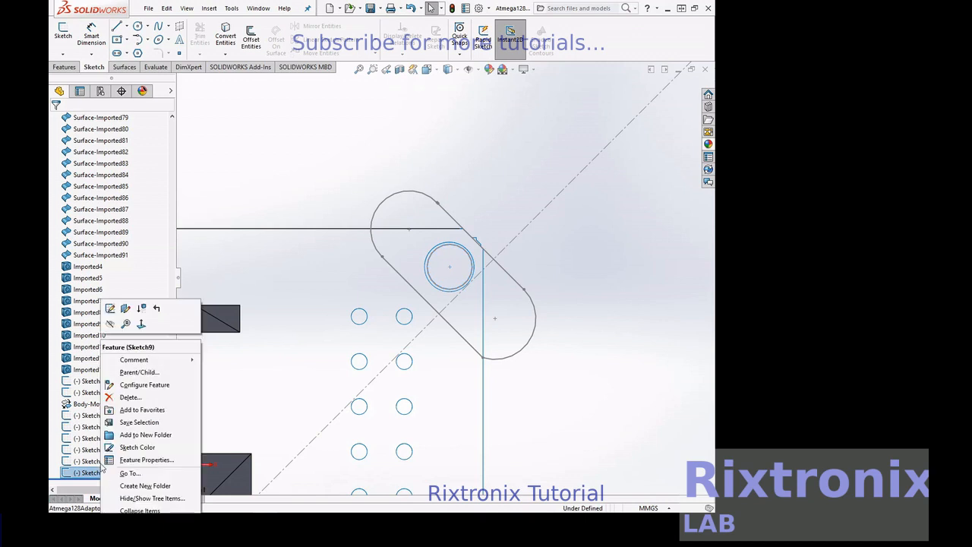
click(110, 309)
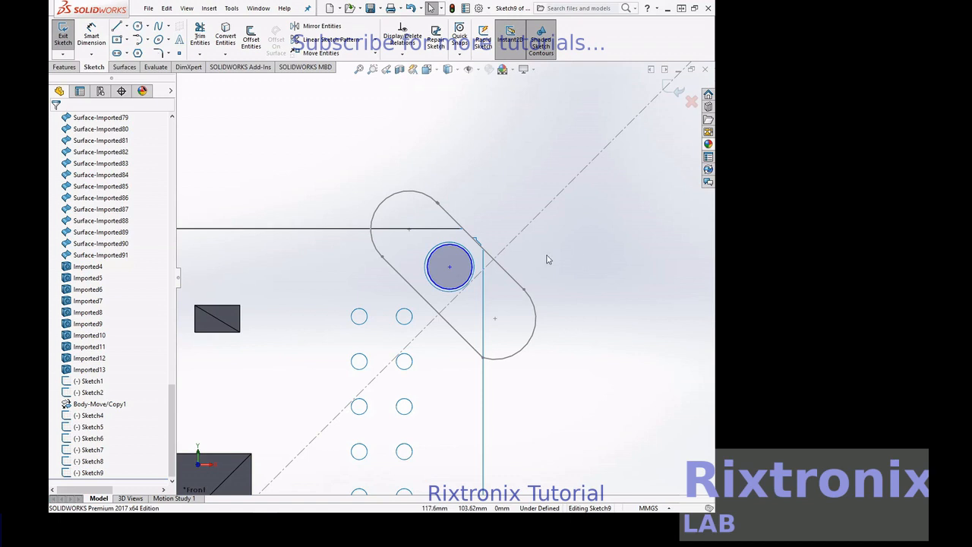
drag(449, 267, 446, 421)
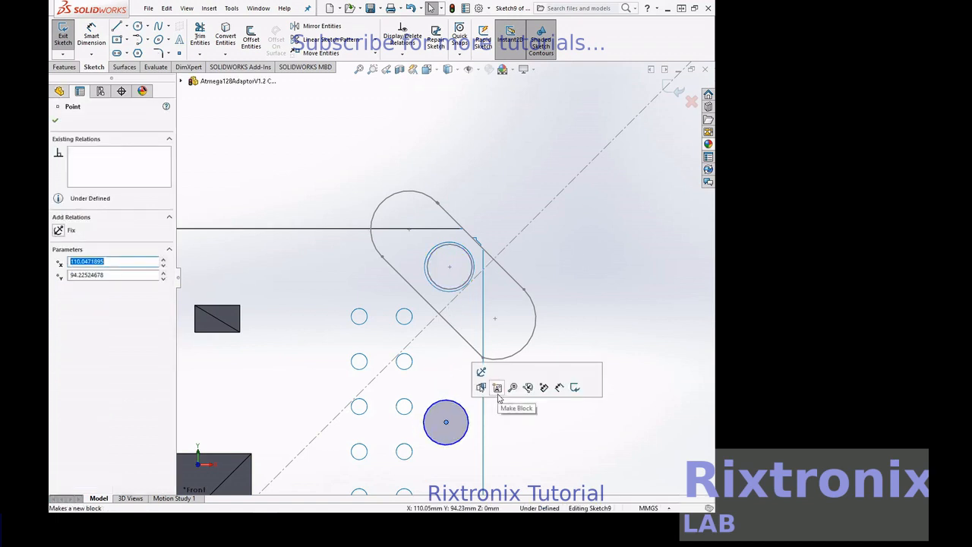
key(f)
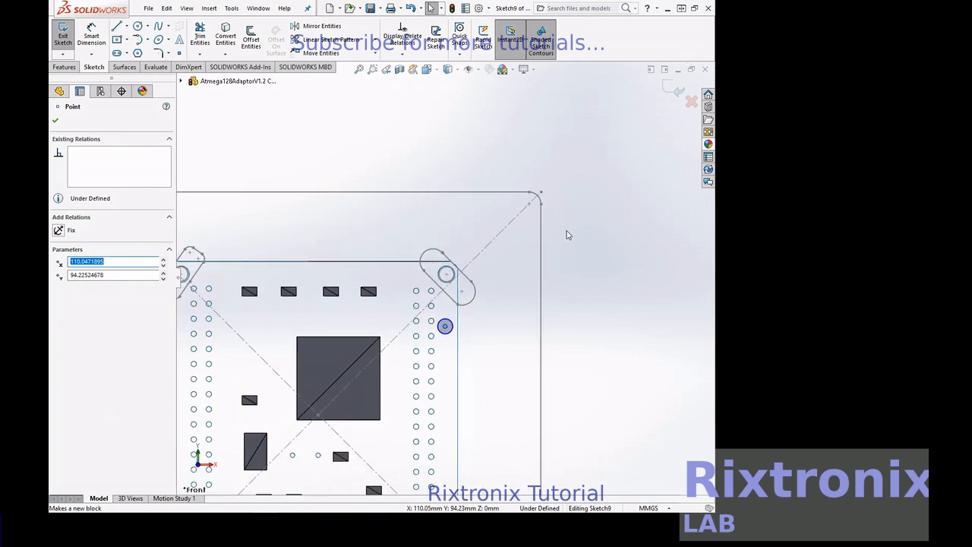
click(445, 312)
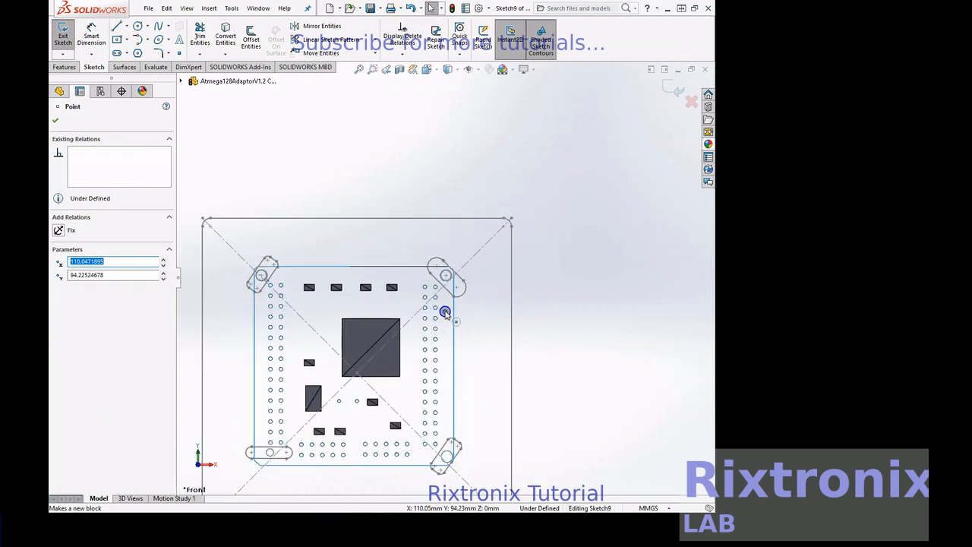
drag(446, 312, 448, 456)
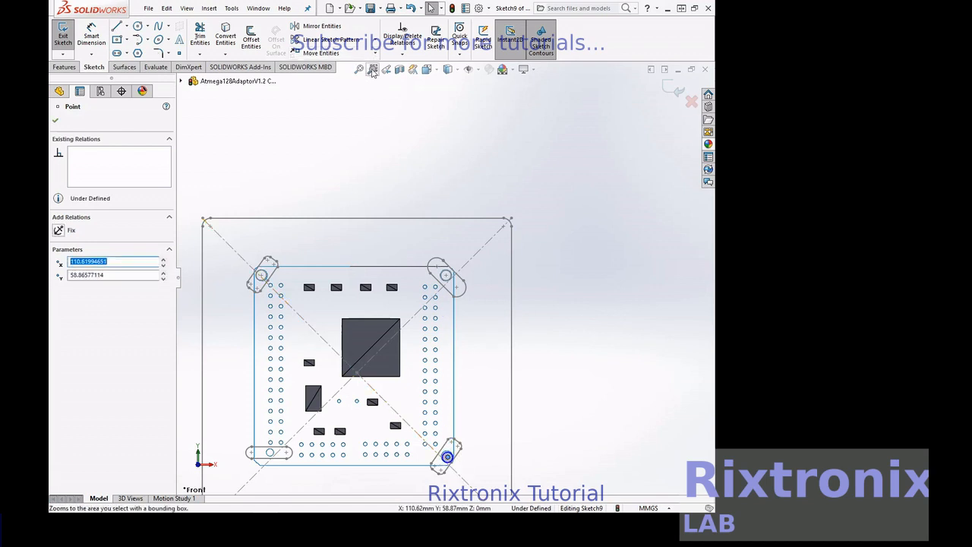
Center the moved circle within the lower-right mounting hole, at about X 110.52, Y 59.03 mm, and exit the sketch
drag(406, 423, 503, 484)
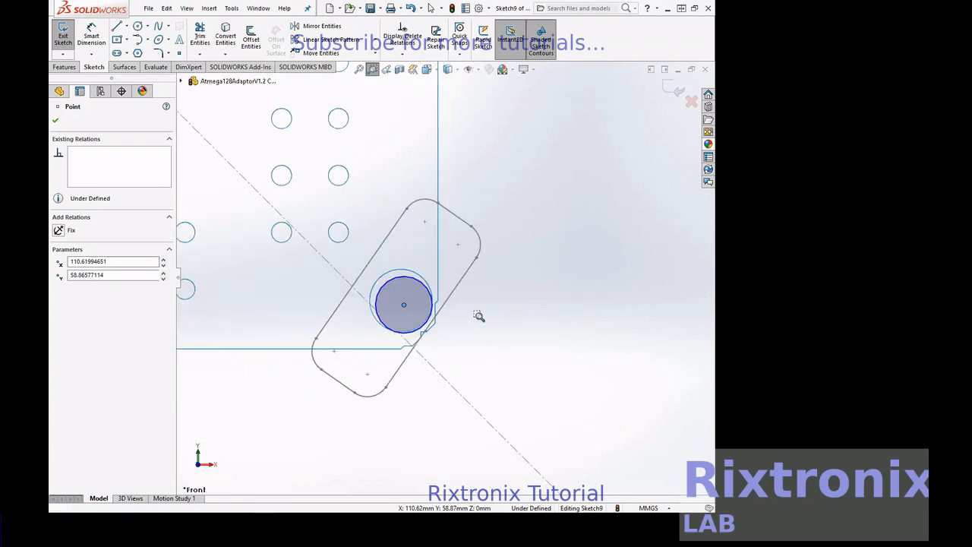
key(Escape)
click(401, 306)
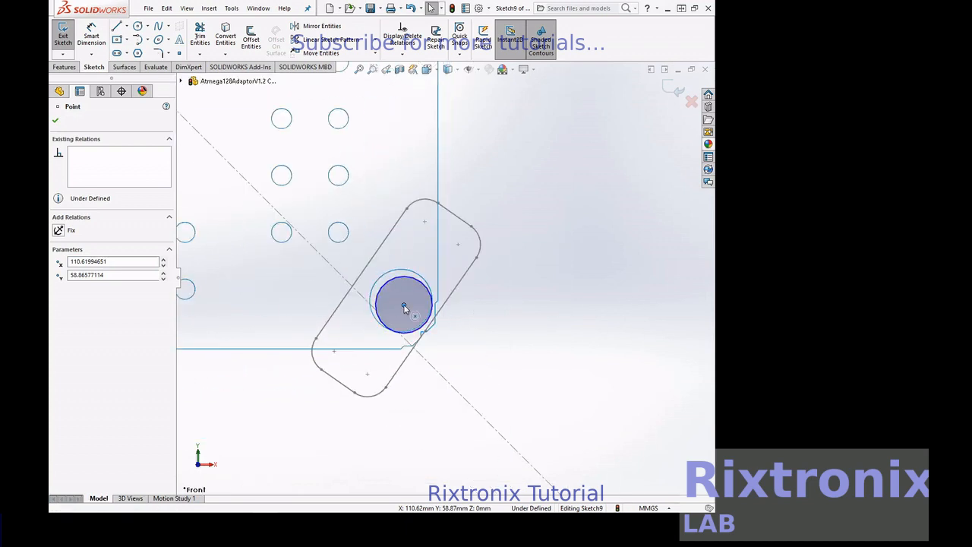
drag(398, 302, 401, 304)
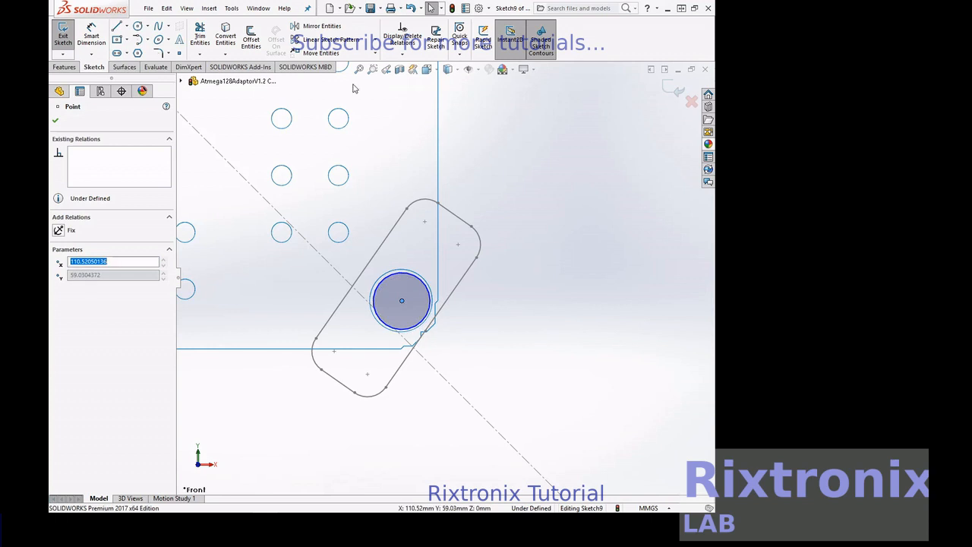
click(372, 69)
drag(350, 240, 463, 357)
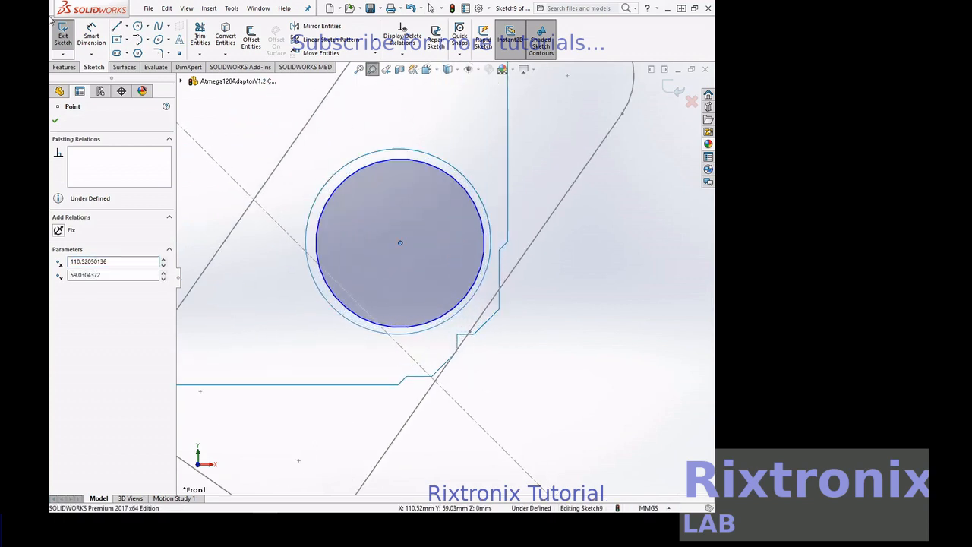
click(63, 37)
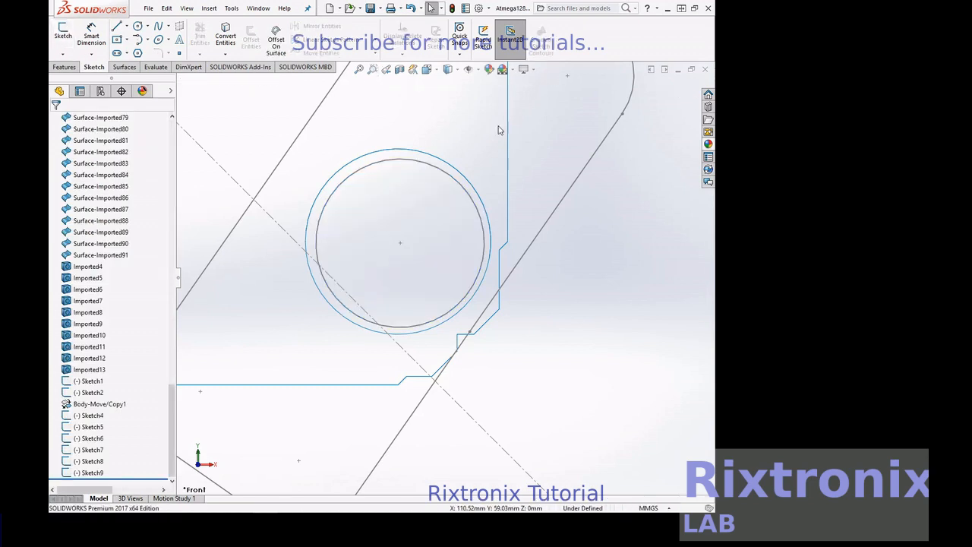
Copy the lower-right mounting hole's circle sketch, Sketch9, and clear the selection
click(466, 197)
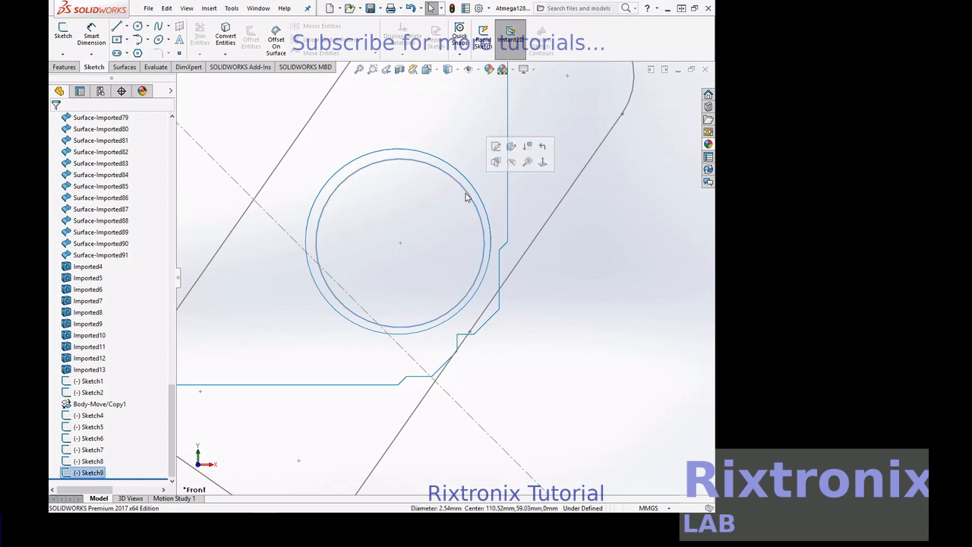
click(164, 9)
click(182, 94)
click(615, 222)
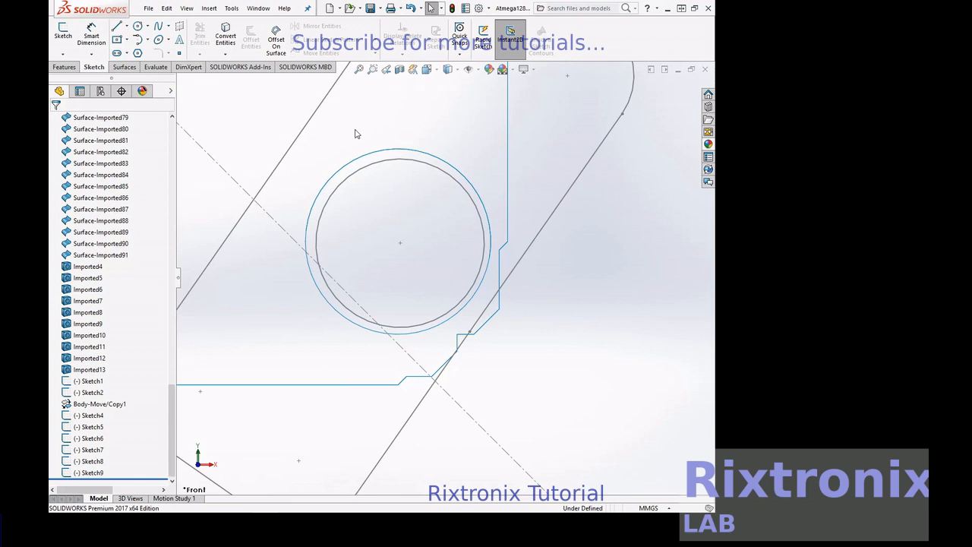
click(359, 69)
click(372, 69)
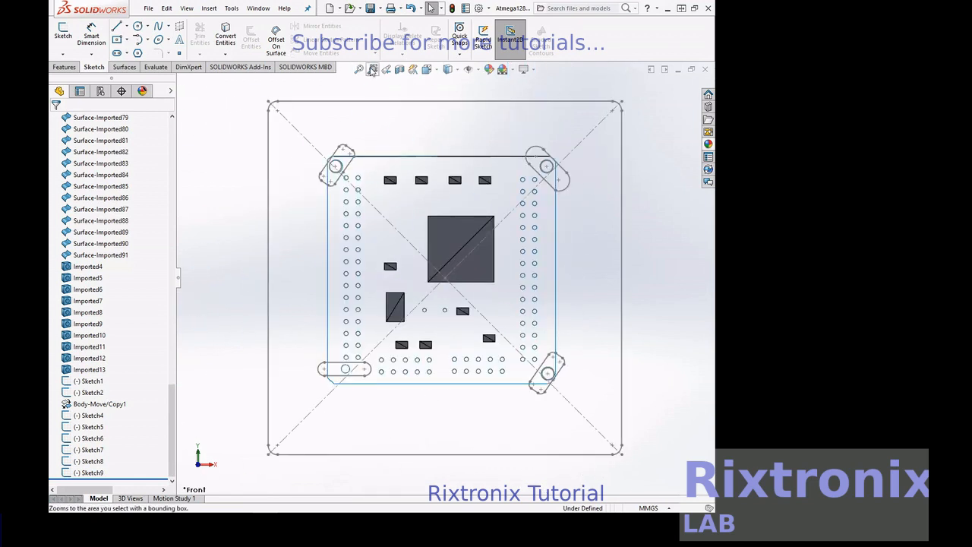
drag(319, 328, 419, 427)
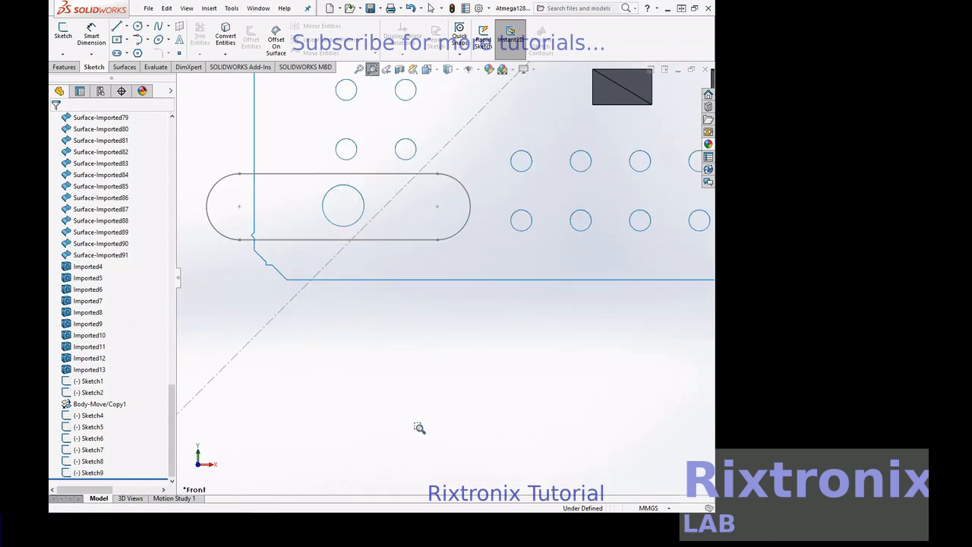
drag(265, 162, 462, 282)
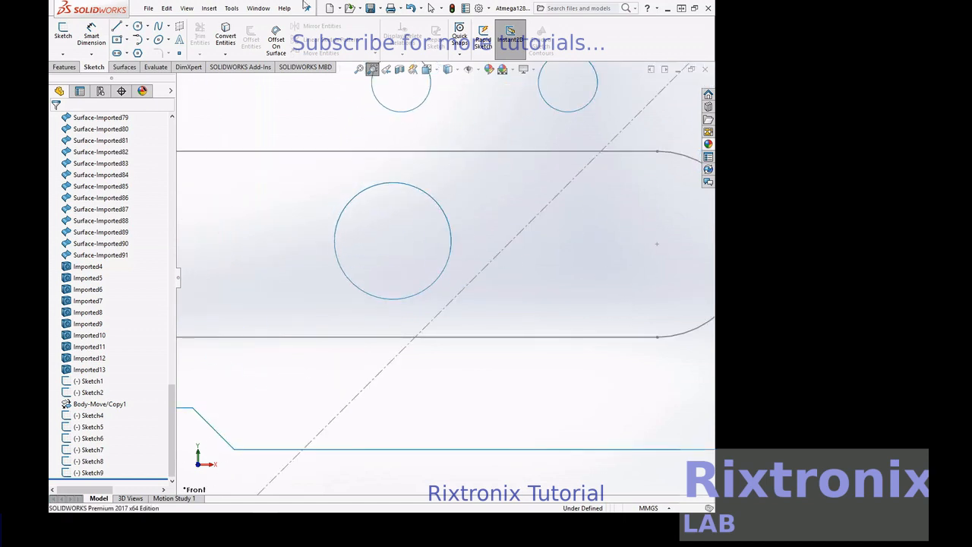
click(139, 28)
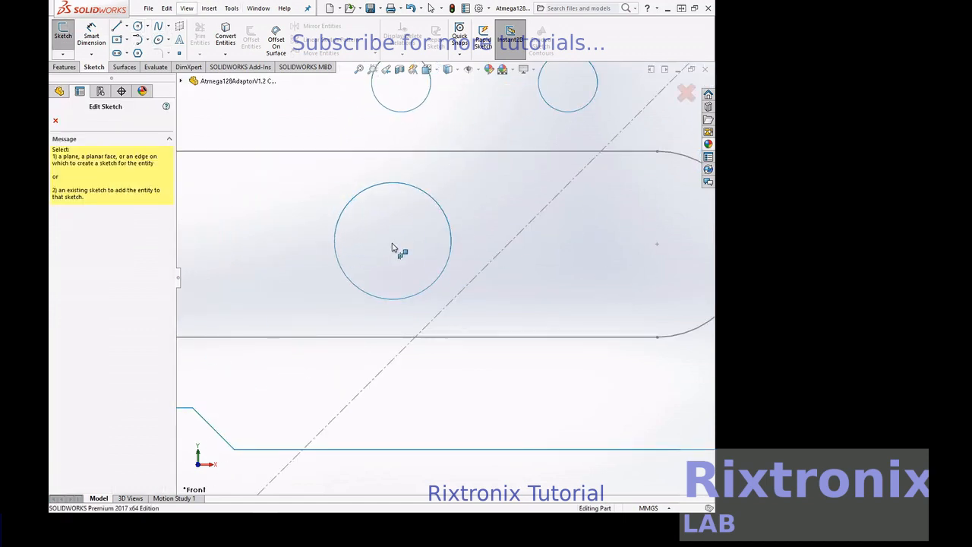
key(Escape)
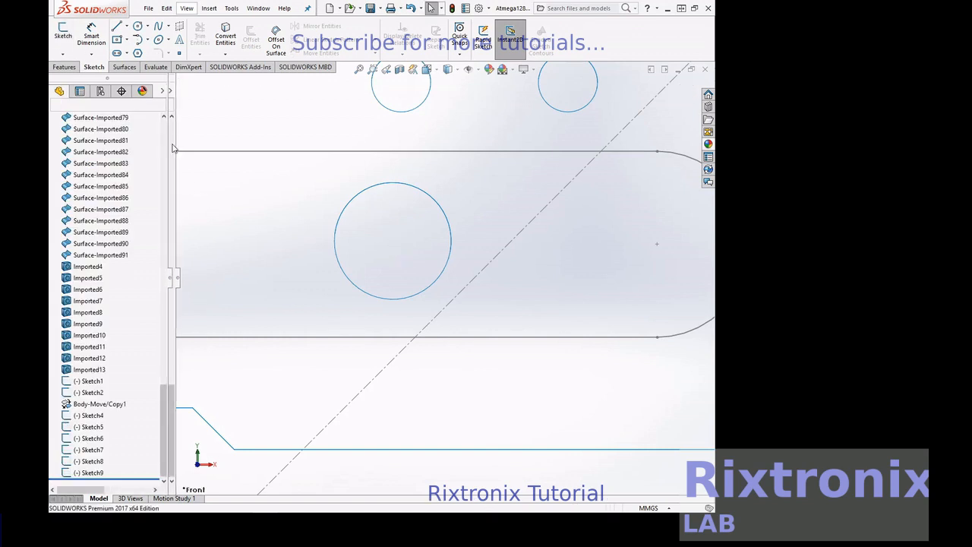